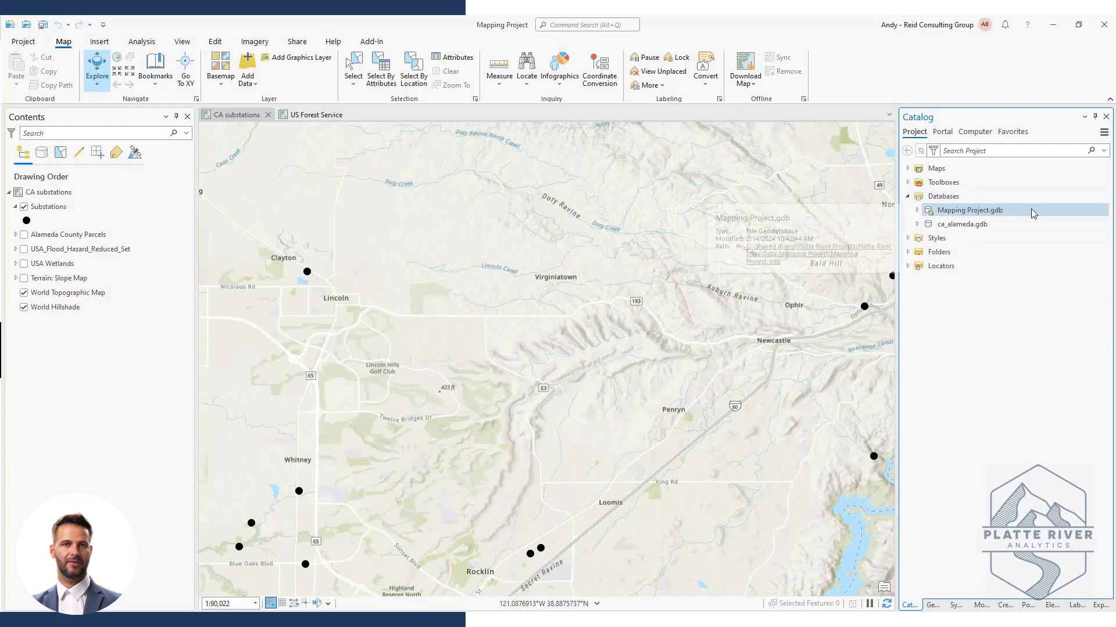
Create a new file geodatabase named Solar Data in the Mapping Project folder
{"action": "left_click", "coordinate": [1030, 208]}
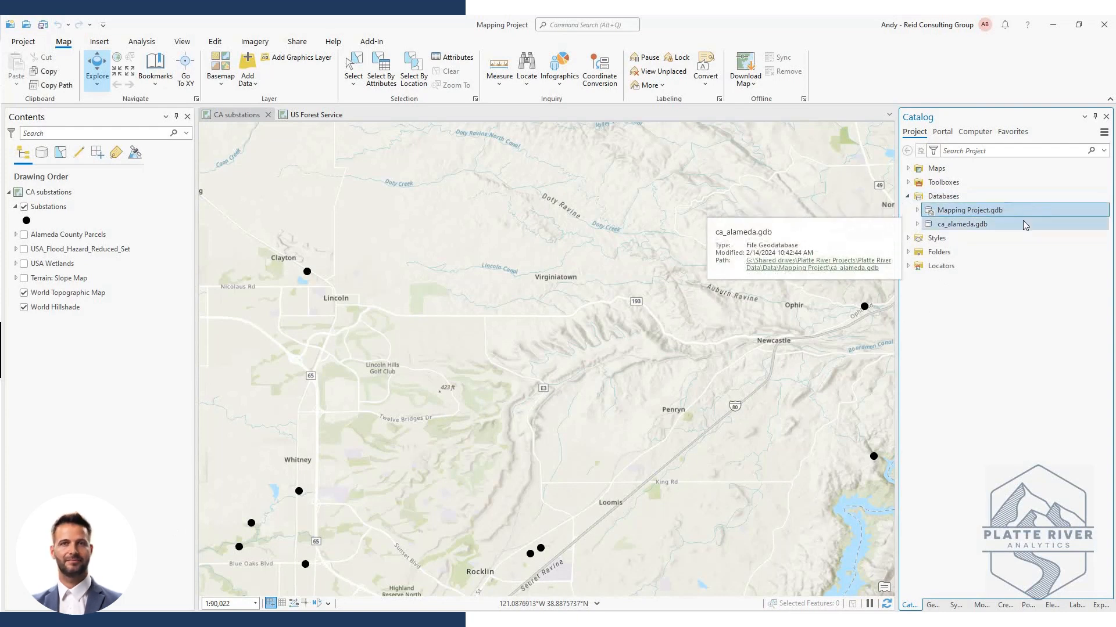
{"action": "left_click", "coordinate": [1023, 223]}
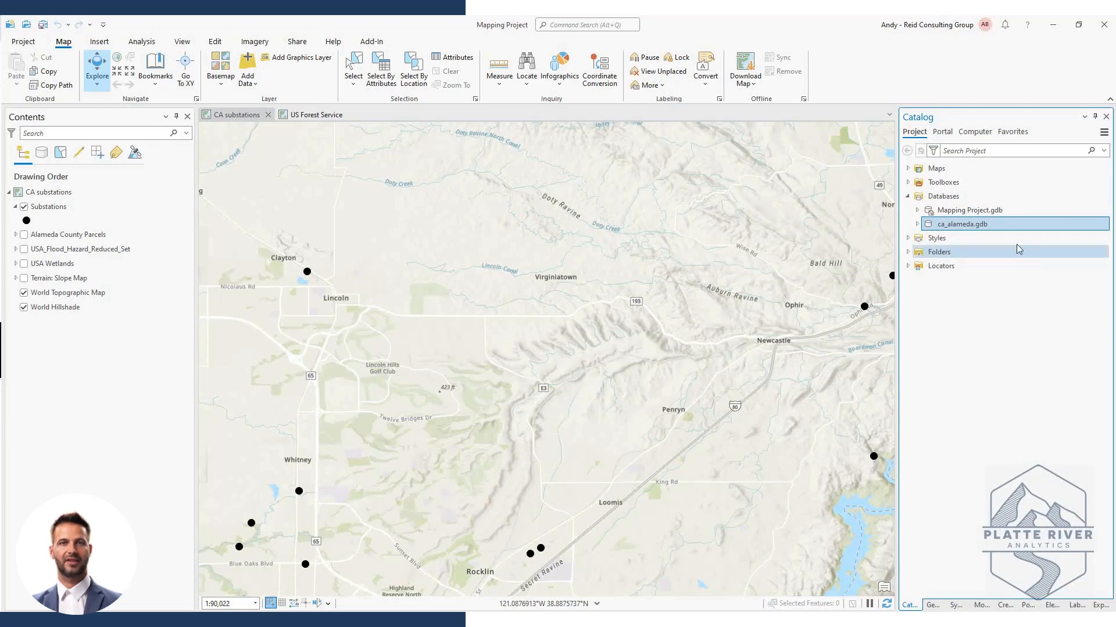
{"action": "left_click", "coordinate": [958, 198]}
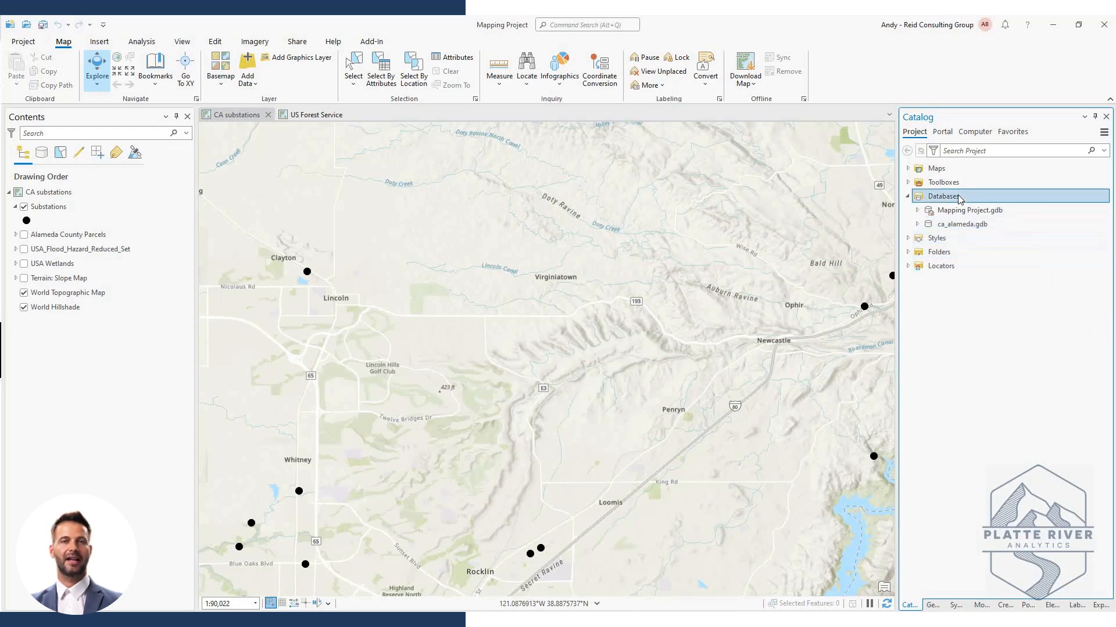
{"action": "right_click", "coordinate": [959, 198]}
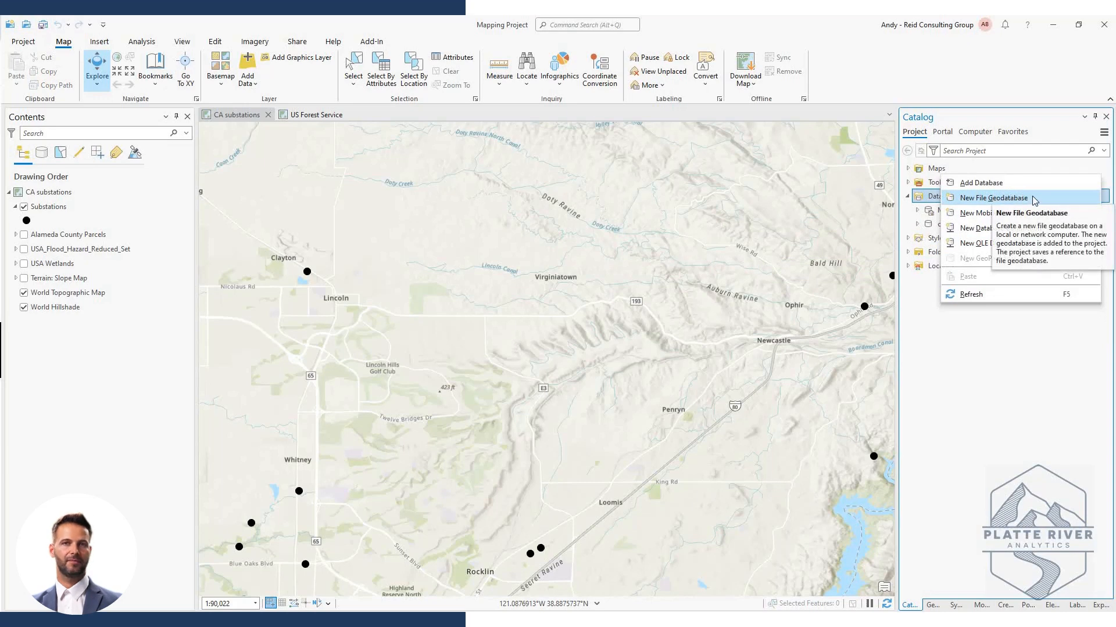
{"action": "left_click", "coordinate": [994, 198]}
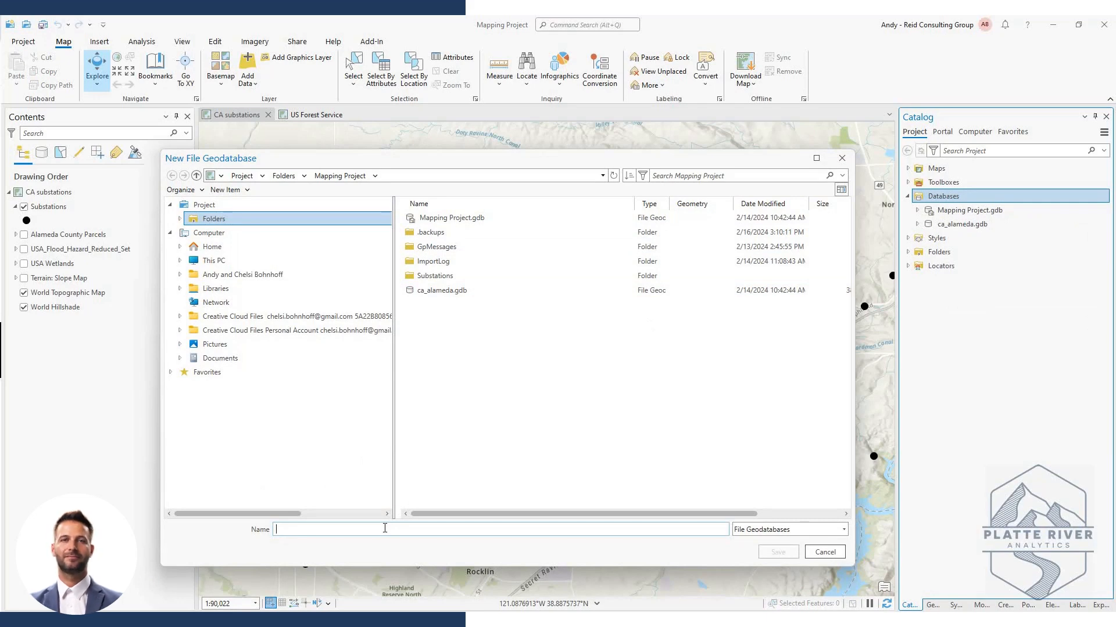
{"action": "type", "text": "Solar Data"}
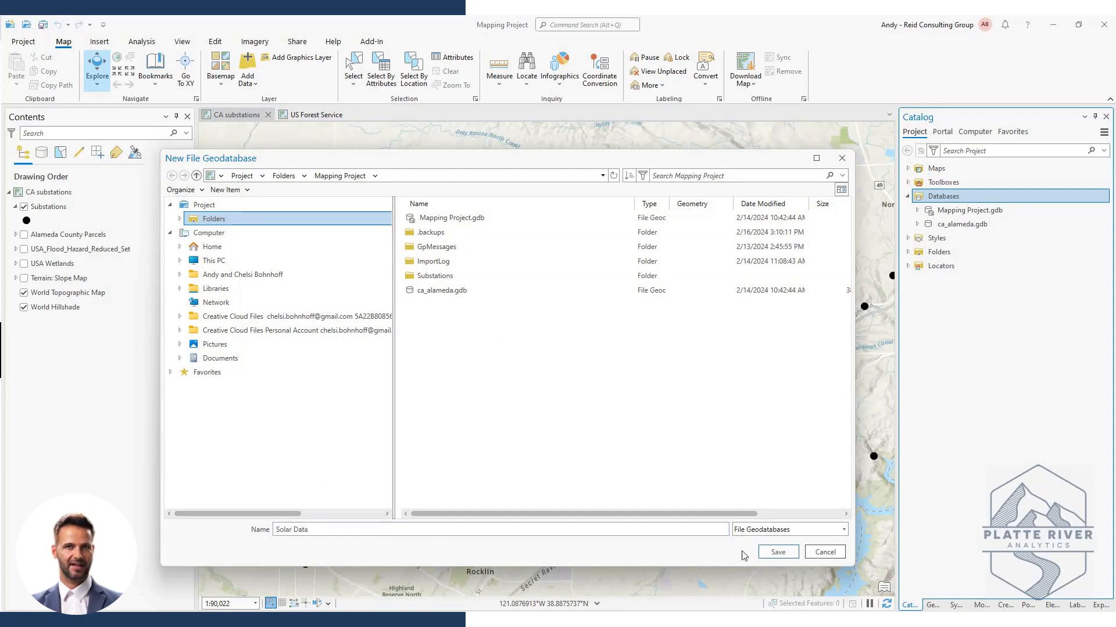
{"action": "left_click", "coordinate": [774, 552]}
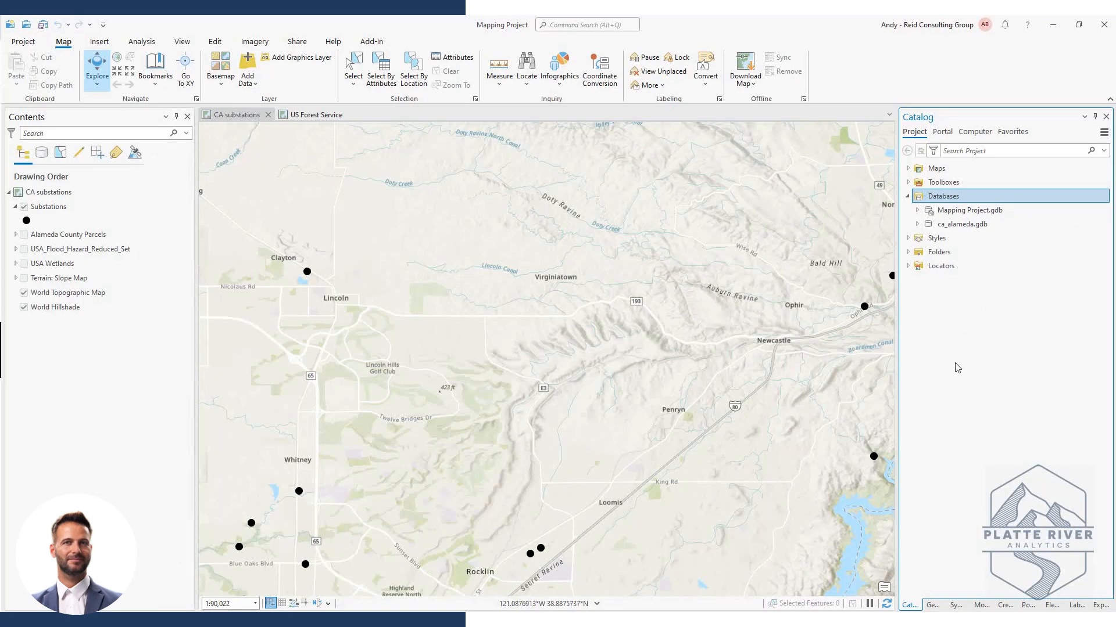
Refresh the project's databases and expand their list
{"action": "right_click", "coordinate": [947, 198]}
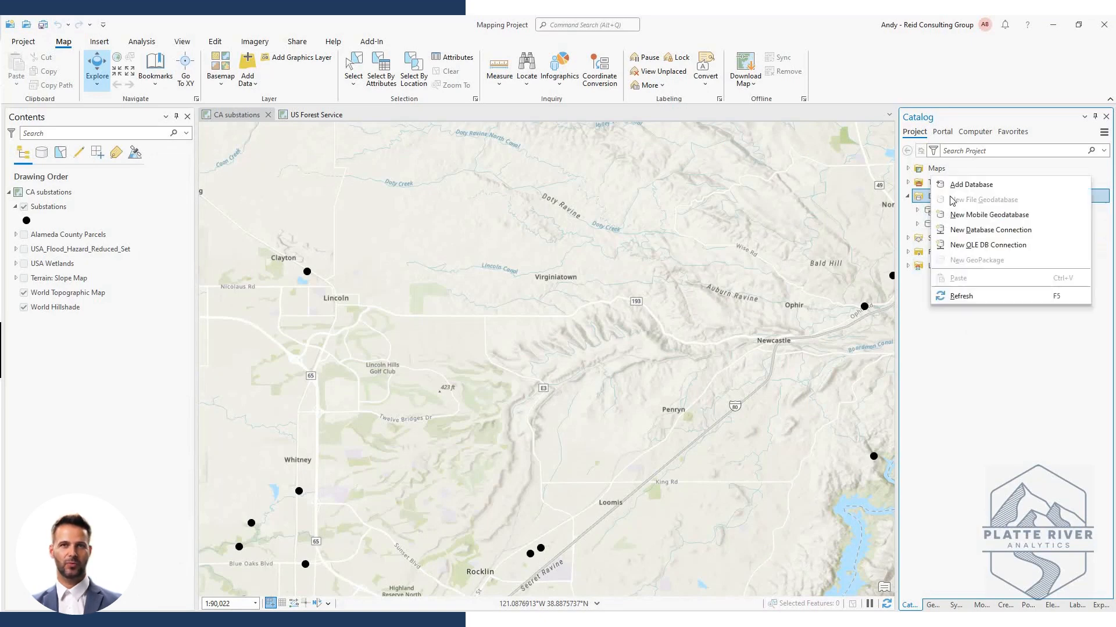
{"action": "left_click", "coordinate": [983, 298]}
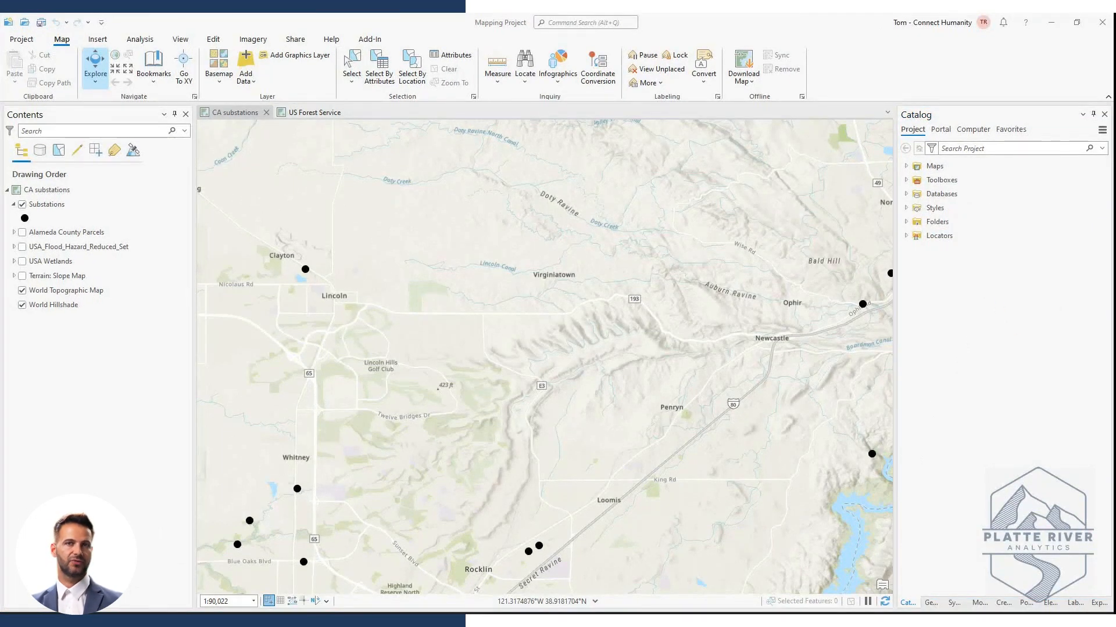
{"action": "left_click", "coordinate": [952, 197]}
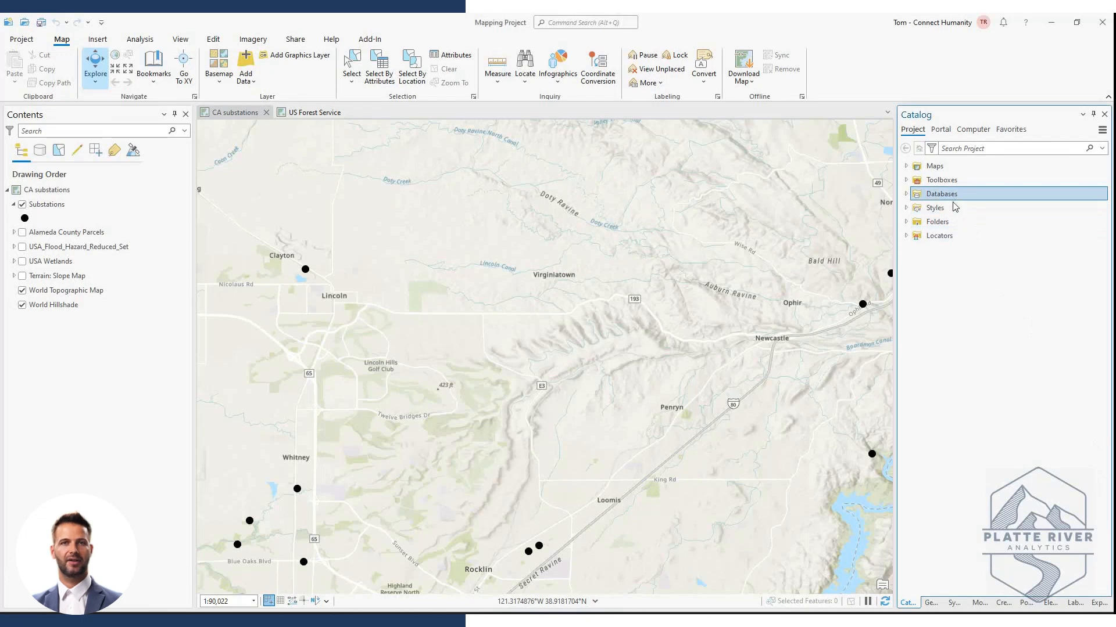
{"action": "left_click", "coordinate": [907, 195]}
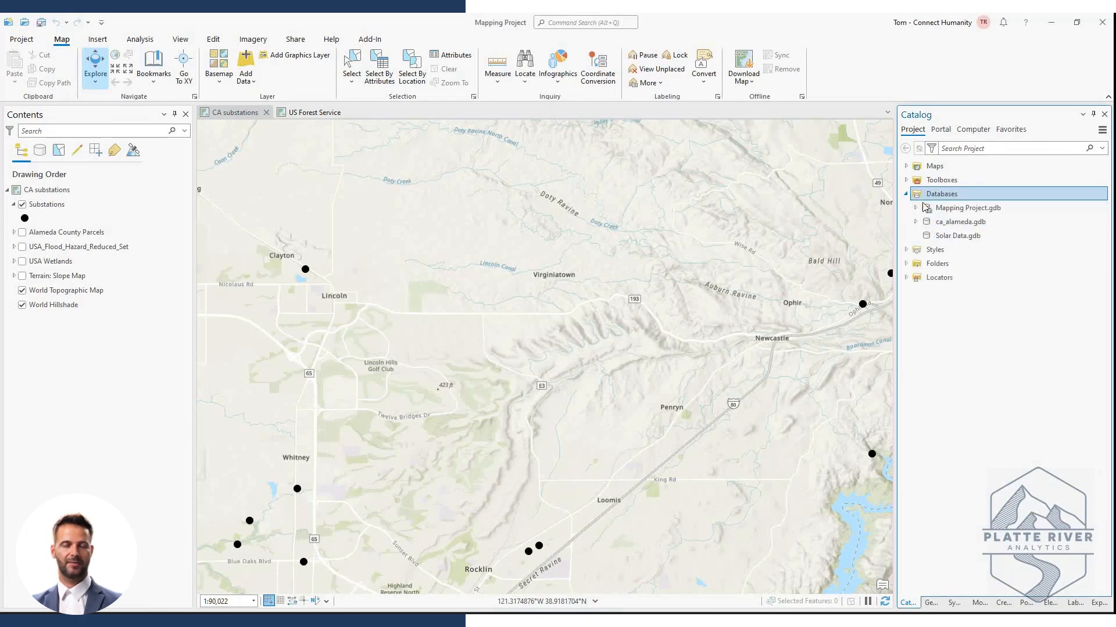
Start a new feature class in Solar Data.gdb and name it solar_substations
{"action": "right_click", "coordinate": [948, 237]}
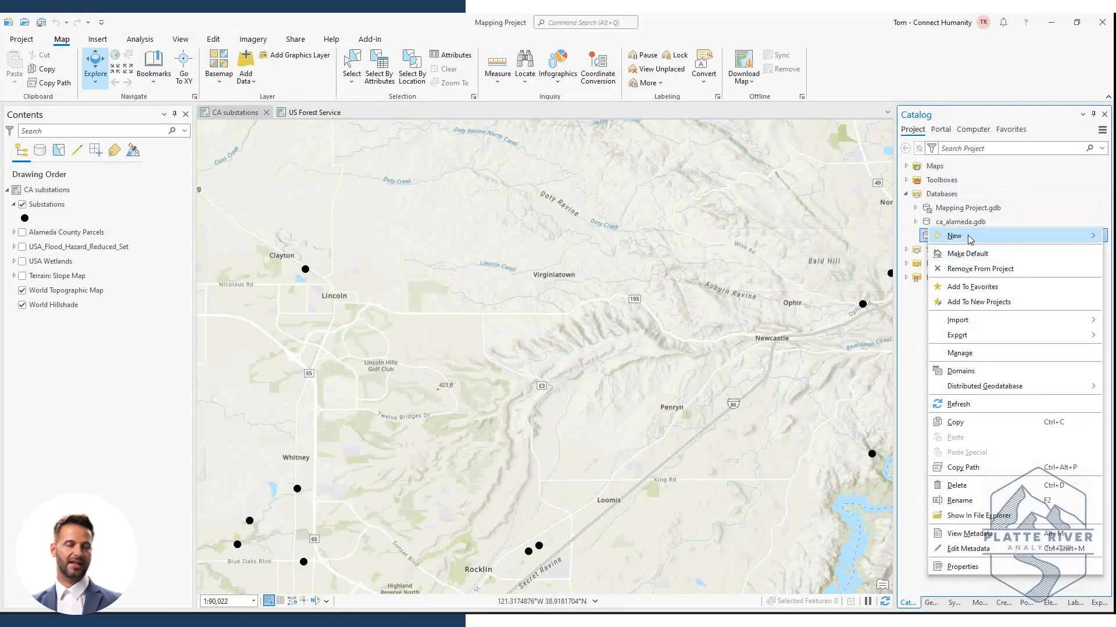
{"action": "mouse_move", "coordinate": [969, 239]}
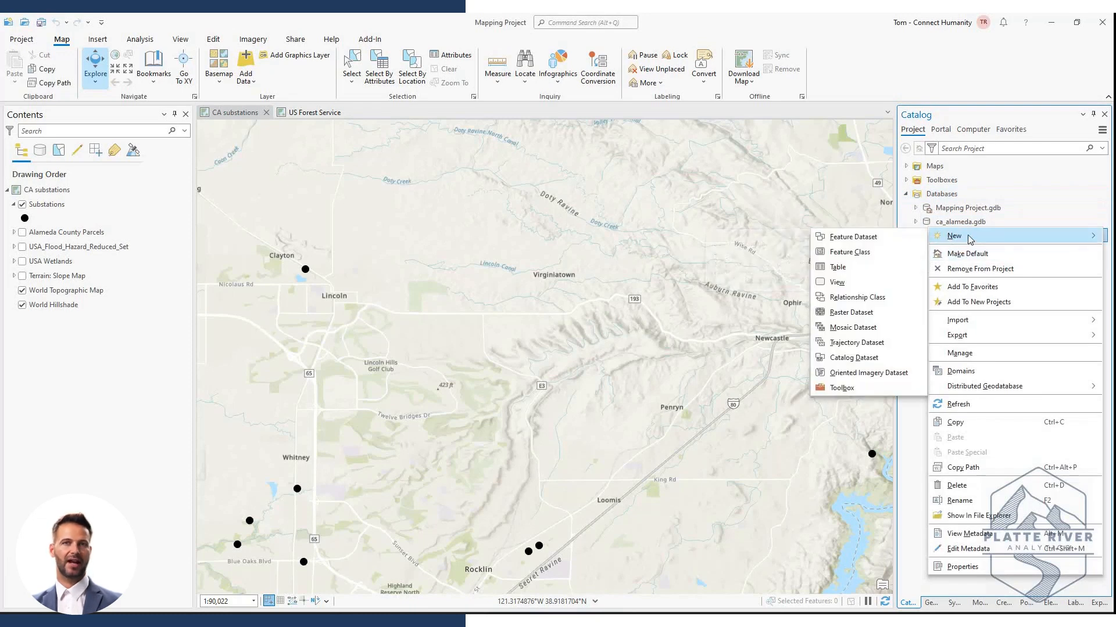
{"action": "left_click", "coordinate": [856, 254]}
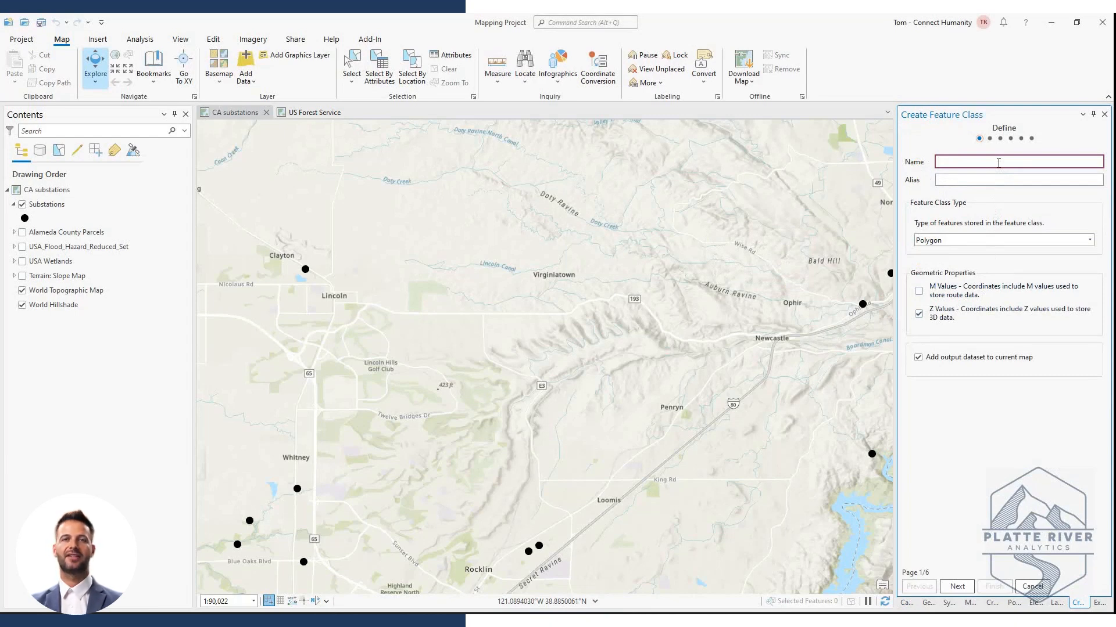
{"action": "type", "text": "solar"}
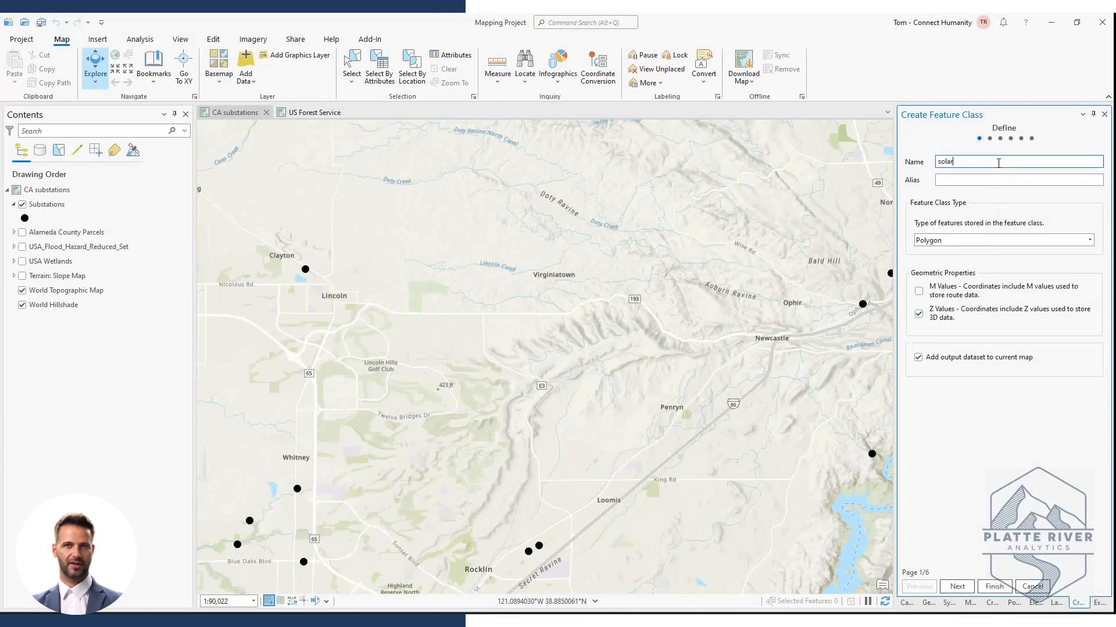
{"action": "type", "text": "_"}
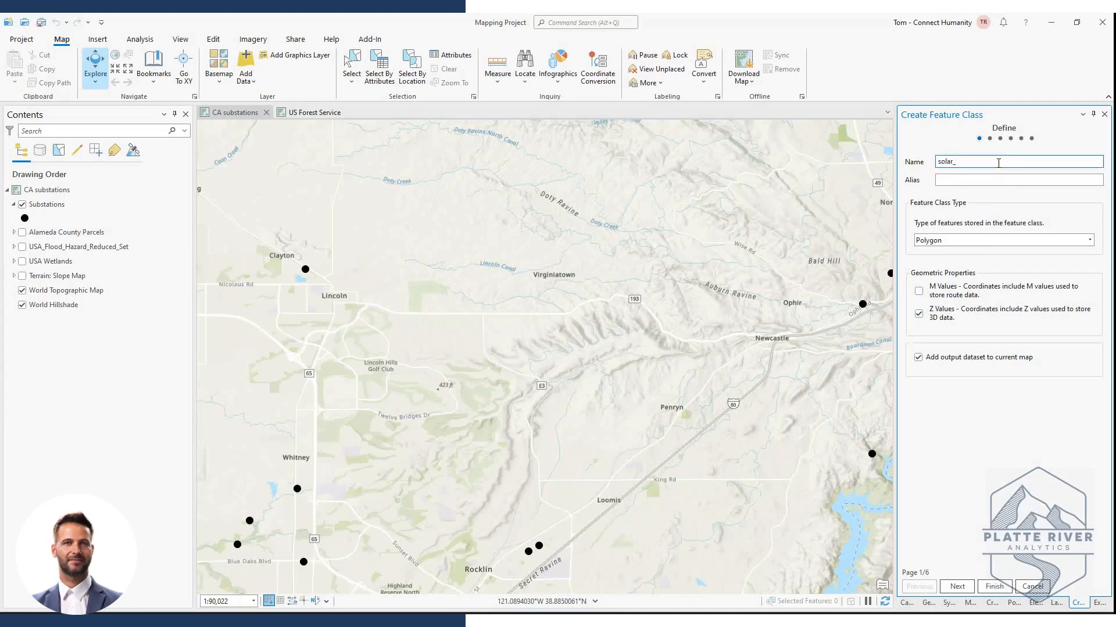
{"action": "type", "text": "data"}
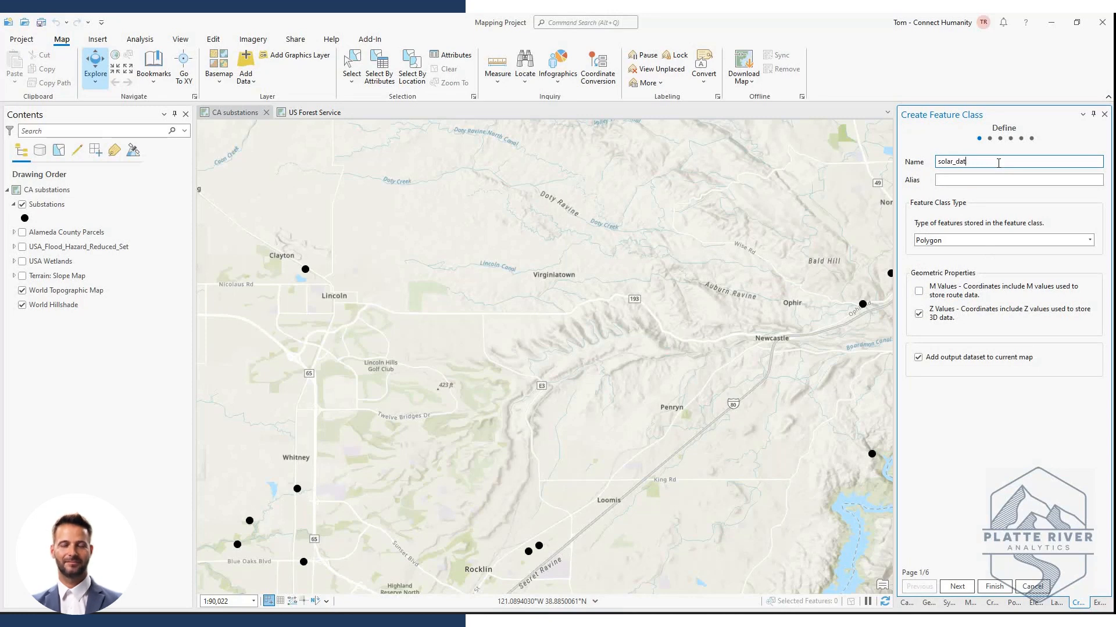
{"action": "type", "text": "substations"}
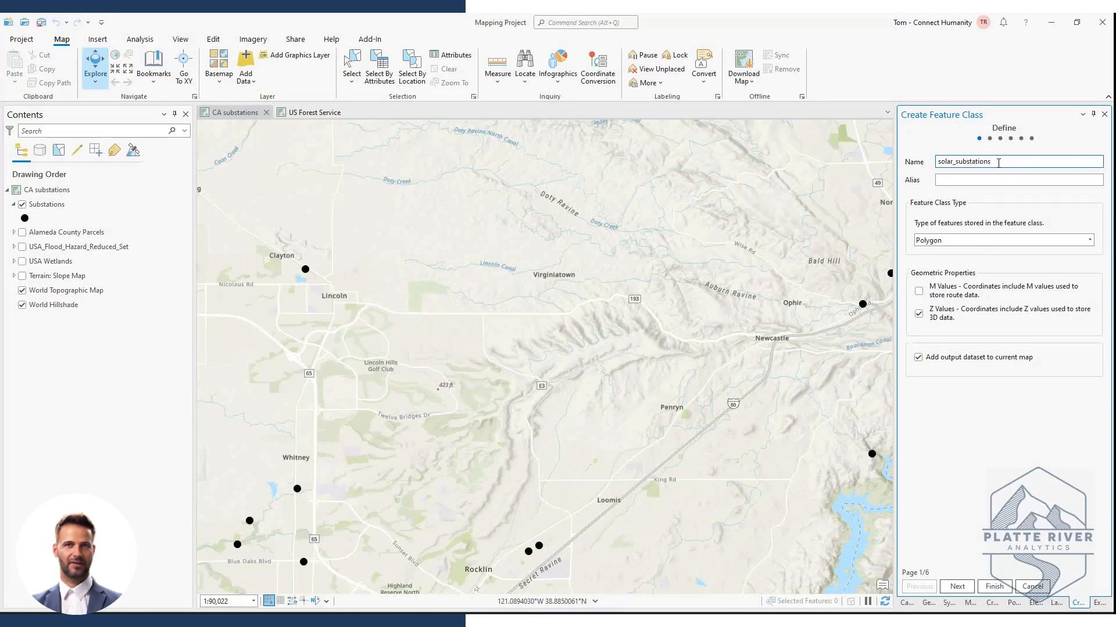
Give the feature class the alias Solar Substations and set its feature type to Point, continuing to the field definitions
{"action": "key", "text": "Tab"}
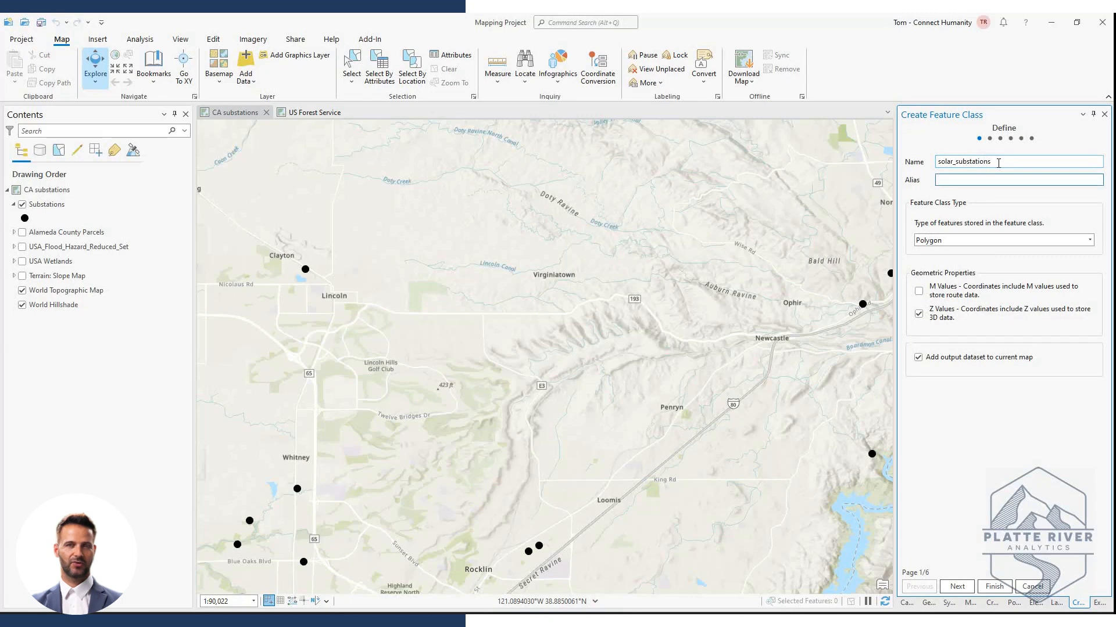
{"action": "type", "text": "Solar Su"}
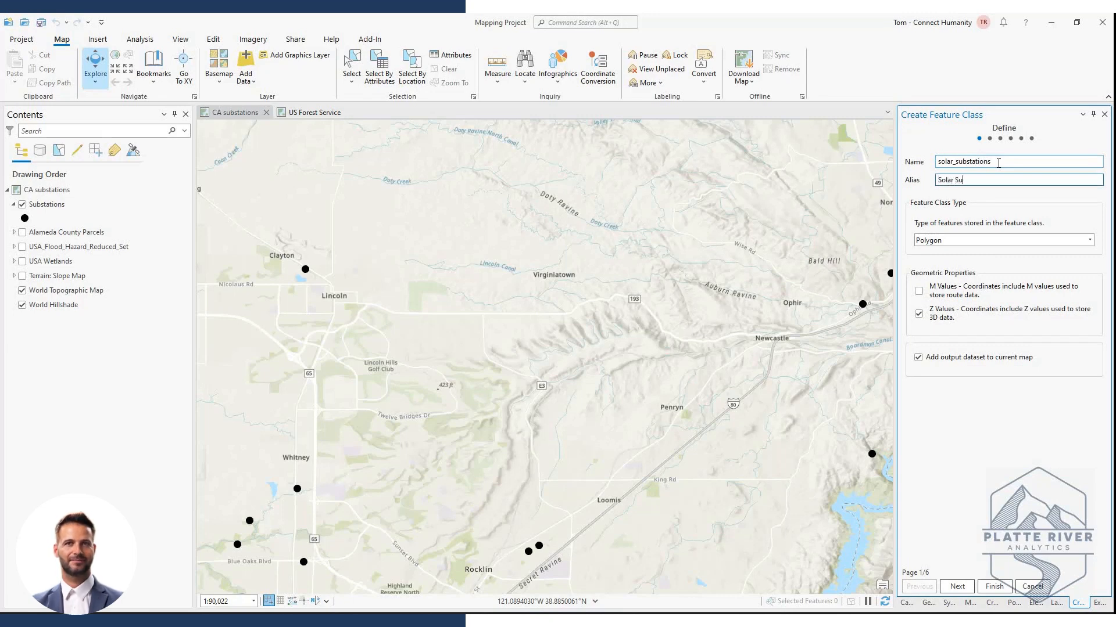
{"action": "type", "text": "bstations"}
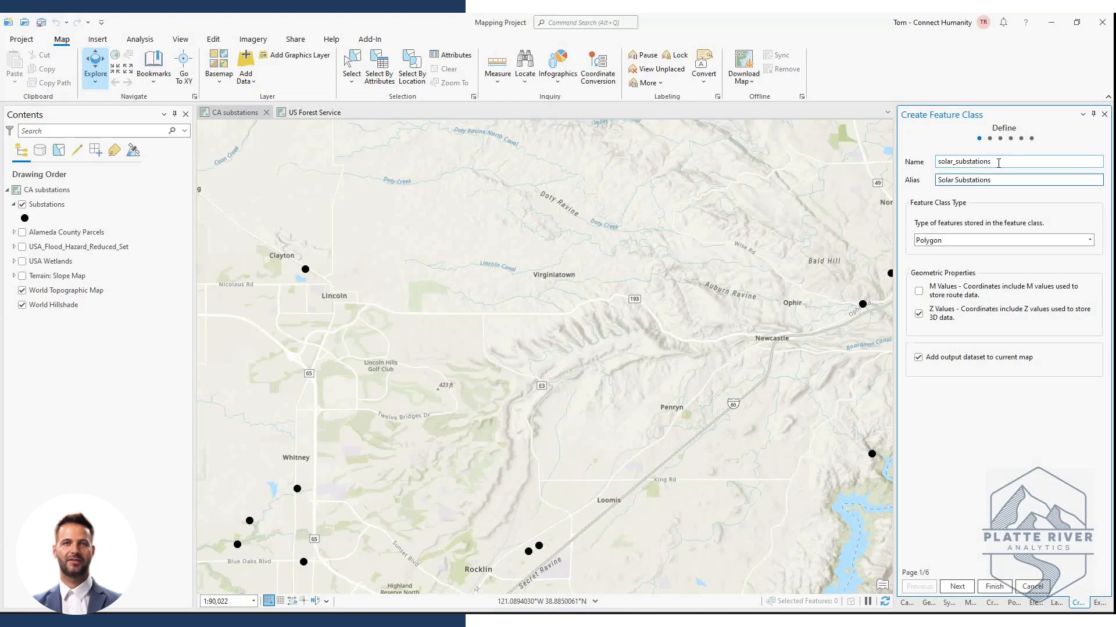
{"action": "double_click", "coordinate": [957, 162]}
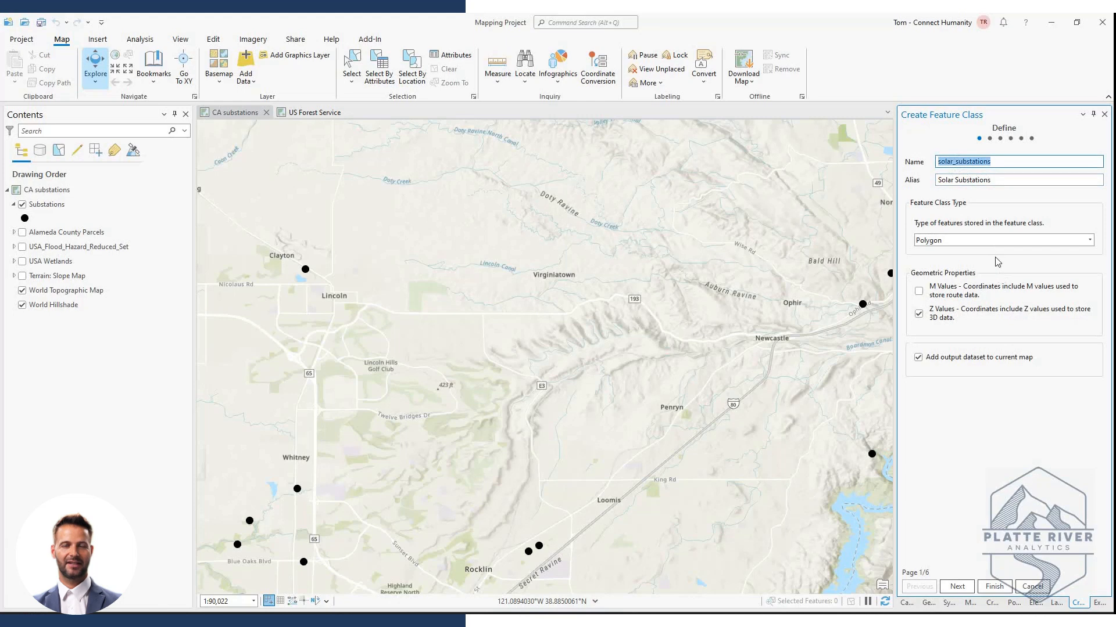
{"action": "left_click", "coordinate": [1011, 180]}
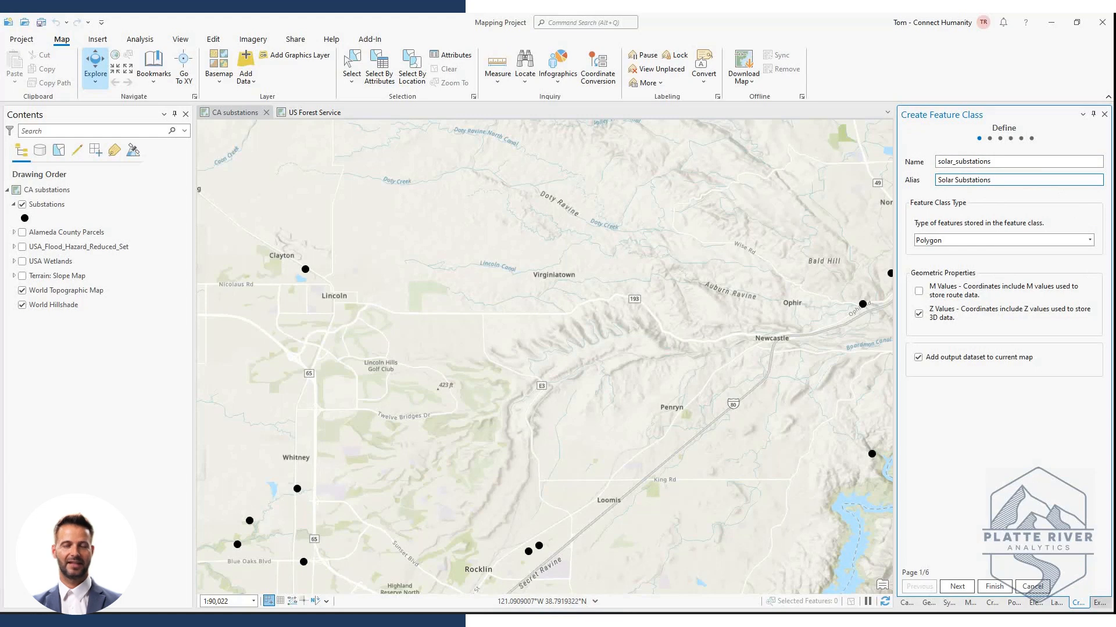
{"action": "left_click", "coordinate": [1089, 240]}
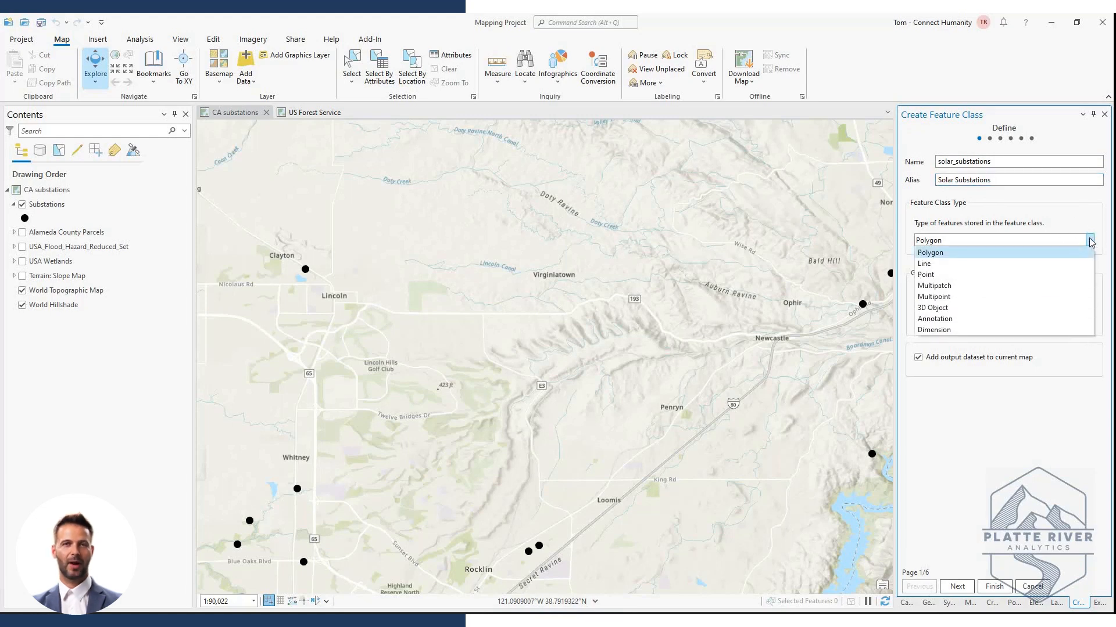
{"action": "left_click", "coordinate": [945, 275]}
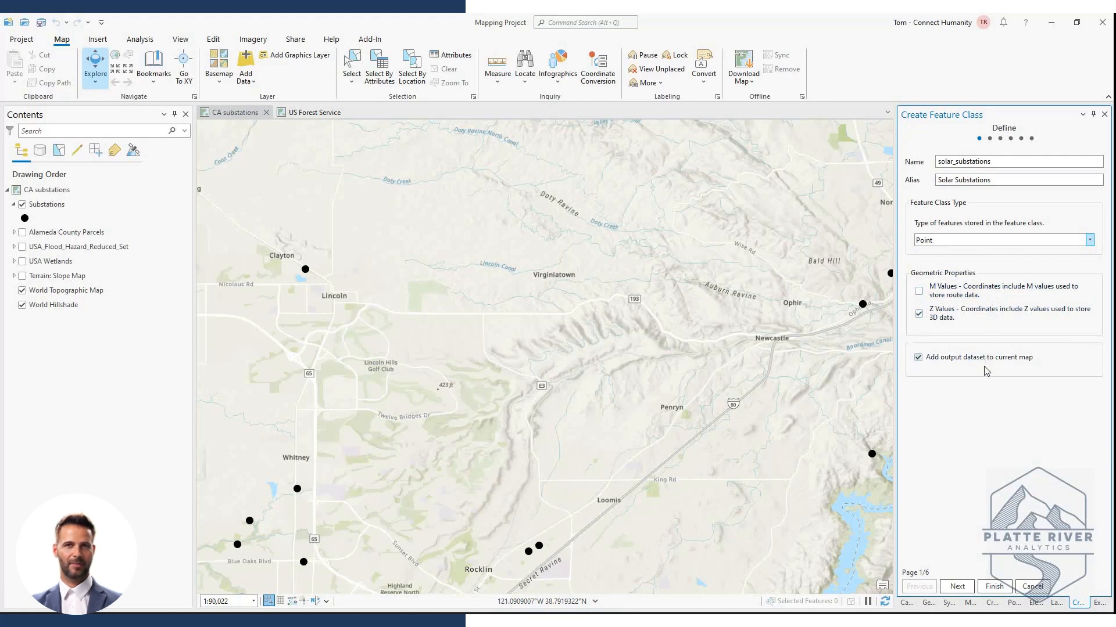
{"action": "left_click", "coordinate": [955, 588]}
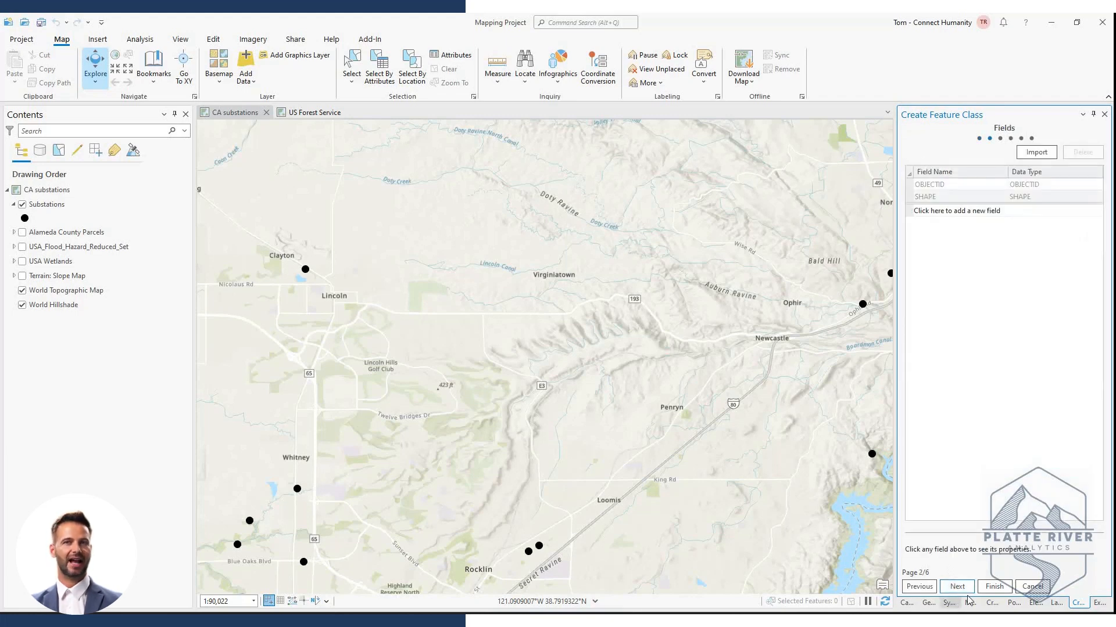
Add a field called Name with the Text data type and continue to the spatial reference
{"action": "left_click", "coordinate": [980, 212]}
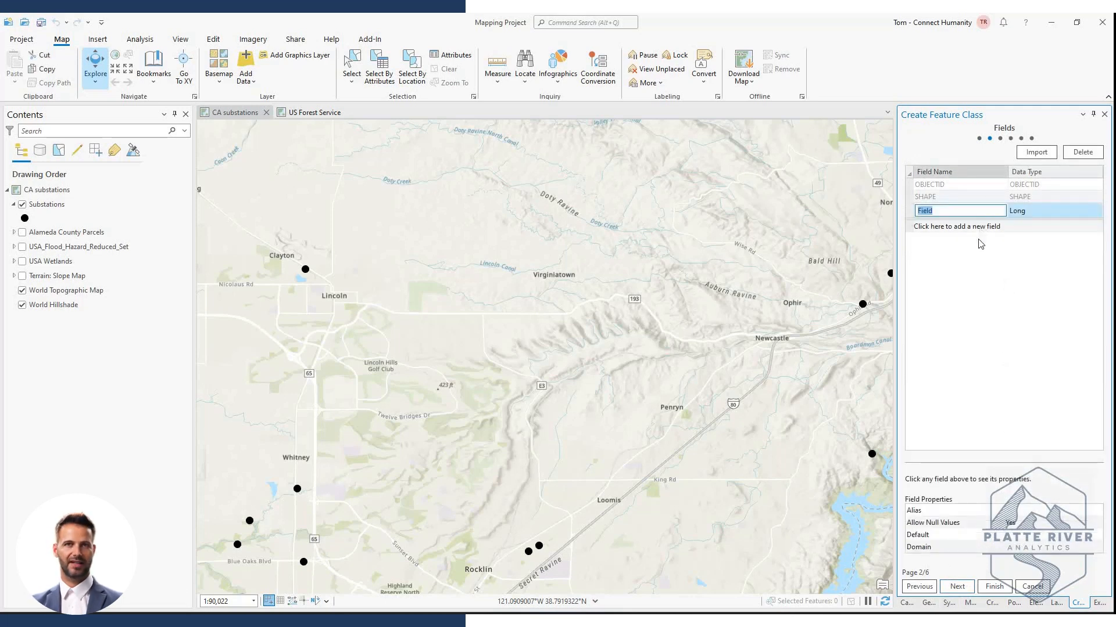
{"action": "type", "text": "N"}
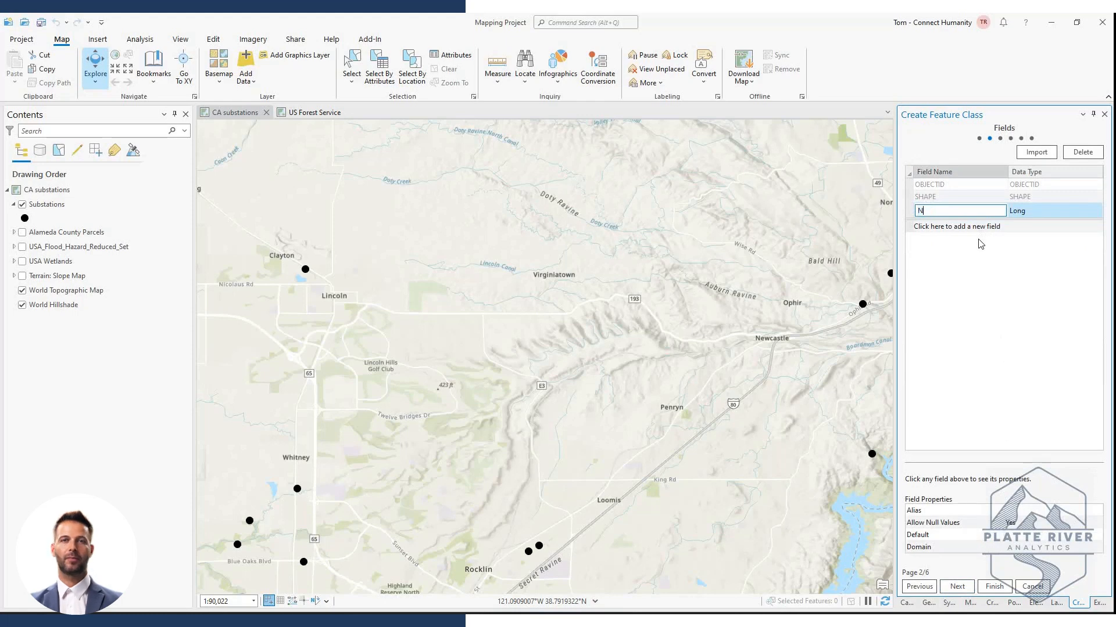
{"action": "type", "text": "ame"}
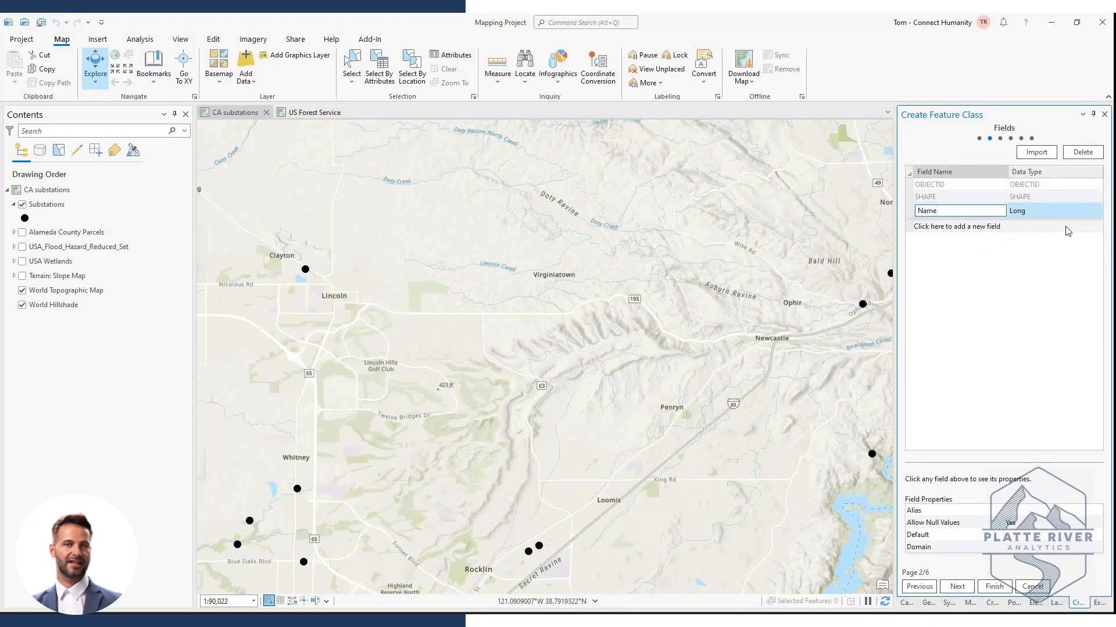
{"action": "left_click", "coordinate": [1085, 216]}
{"action": "left_click", "coordinate": [1088, 214]}
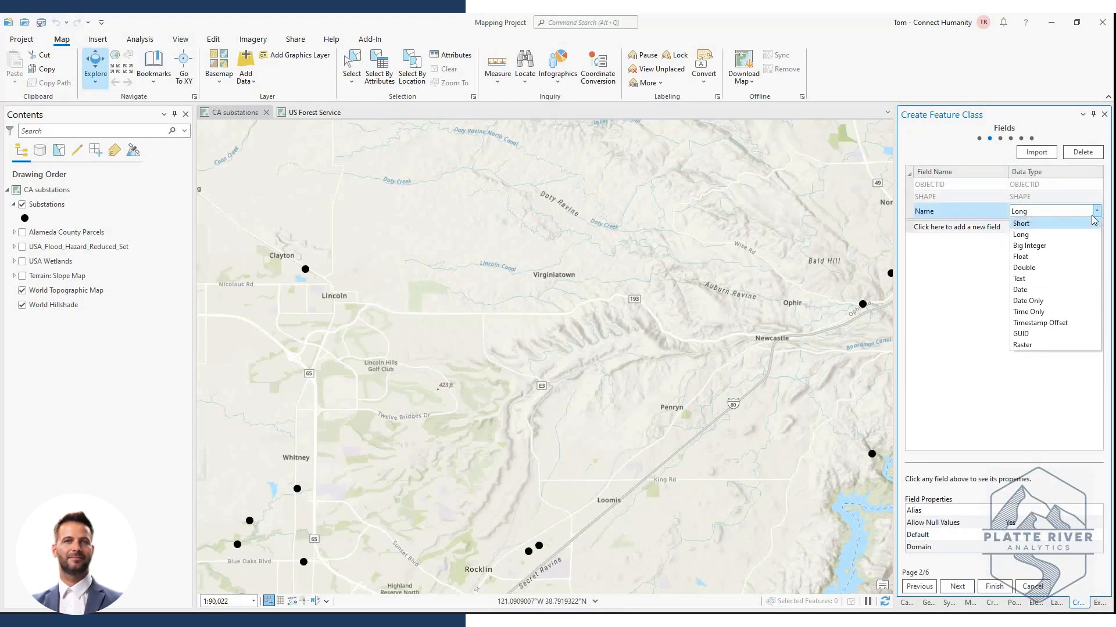
{"action": "left_click", "coordinate": [1044, 279]}
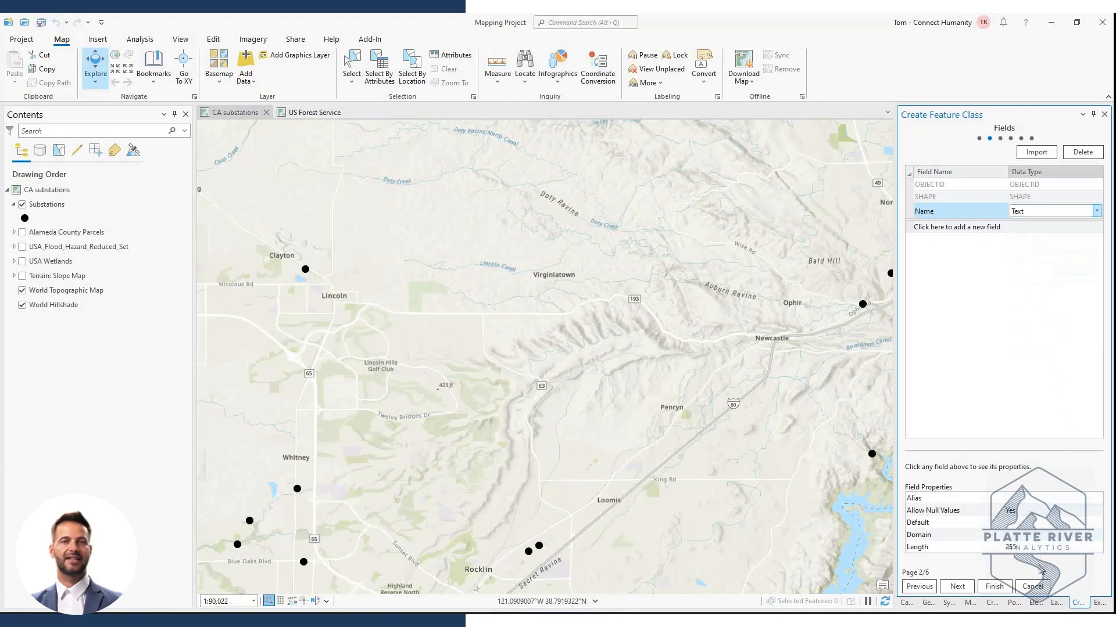
{"action": "left_click", "coordinate": [957, 587]}
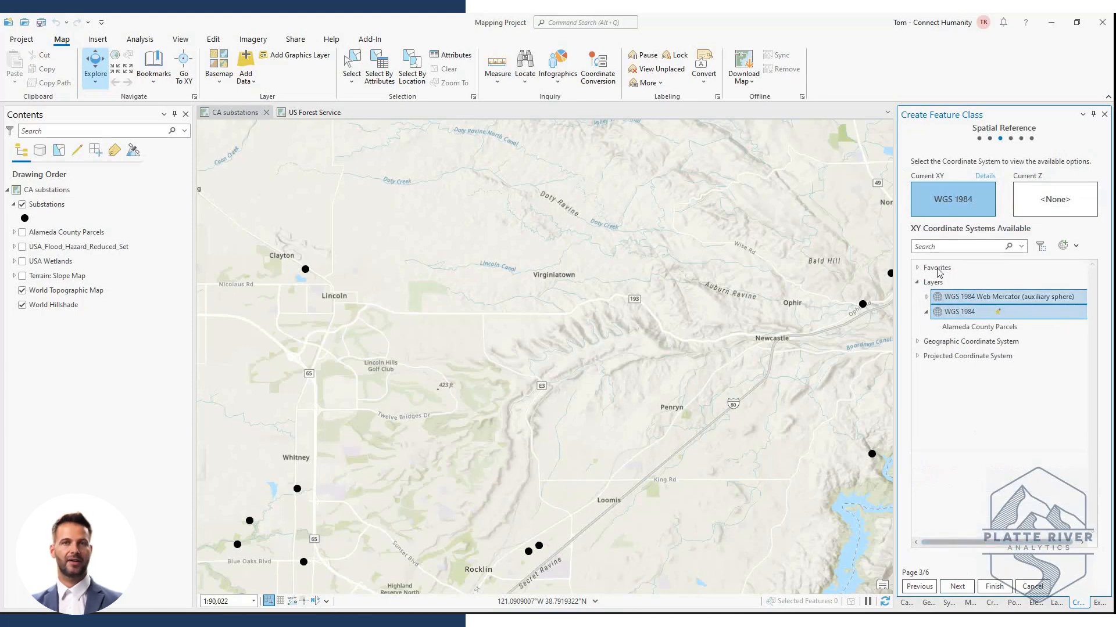
Choose WGS 1984 as the feature class's XY coordinate system and continue to the tolerance settings
{"action": "left_click", "coordinate": [965, 265]}
{"action": "left_click", "coordinate": [962, 246]}
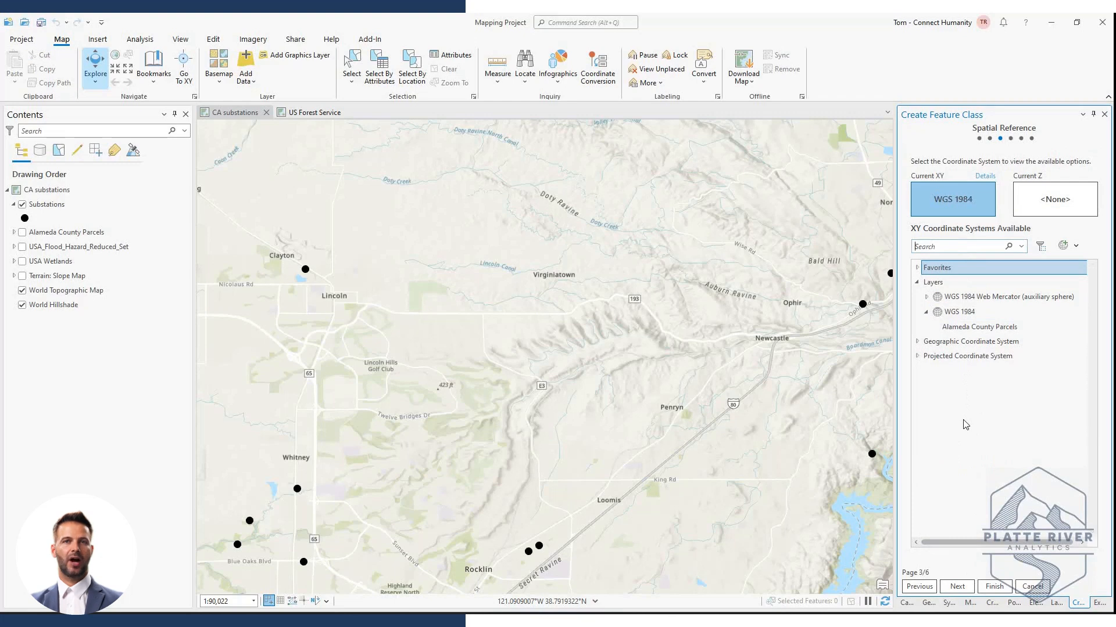
{"action": "left_click", "coordinate": [967, 315]}
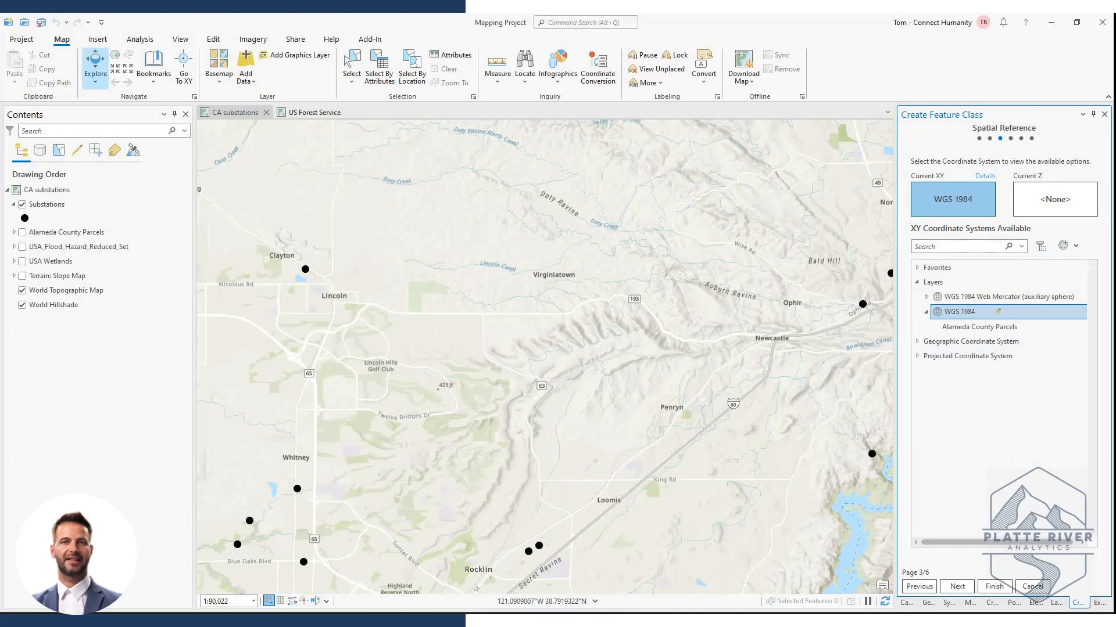
{"action": "left_click", "coordinate": [954, 587]}
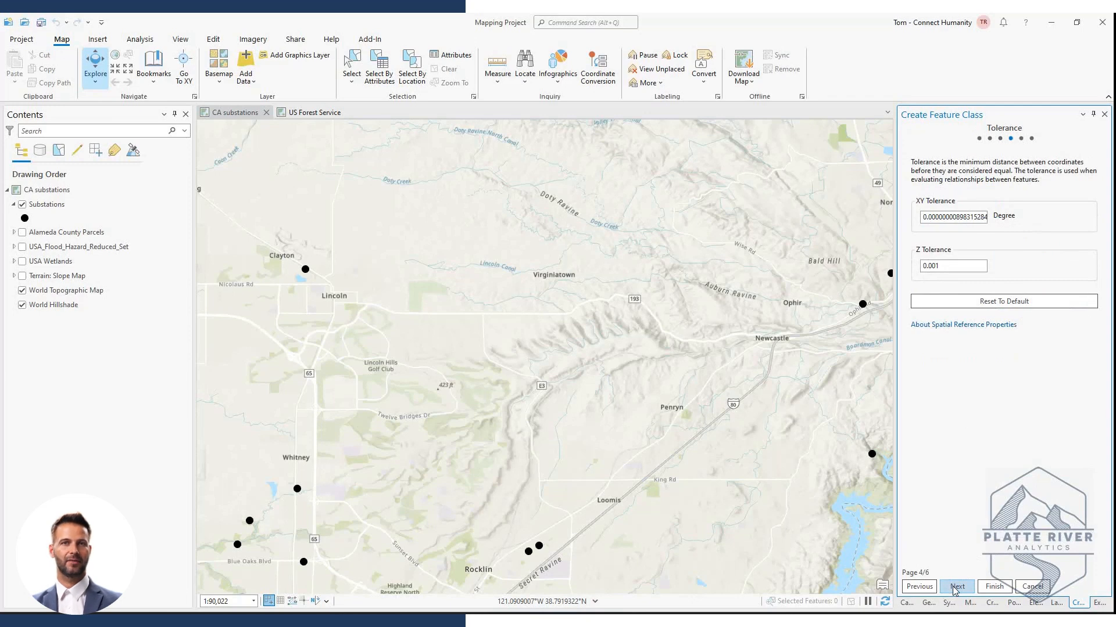
Review the default tolerance, resolution and storage settings without changing them, return to the spatial reference and finish creating the feature class
{"action": "left_click", "coordinate": [955, 587]}
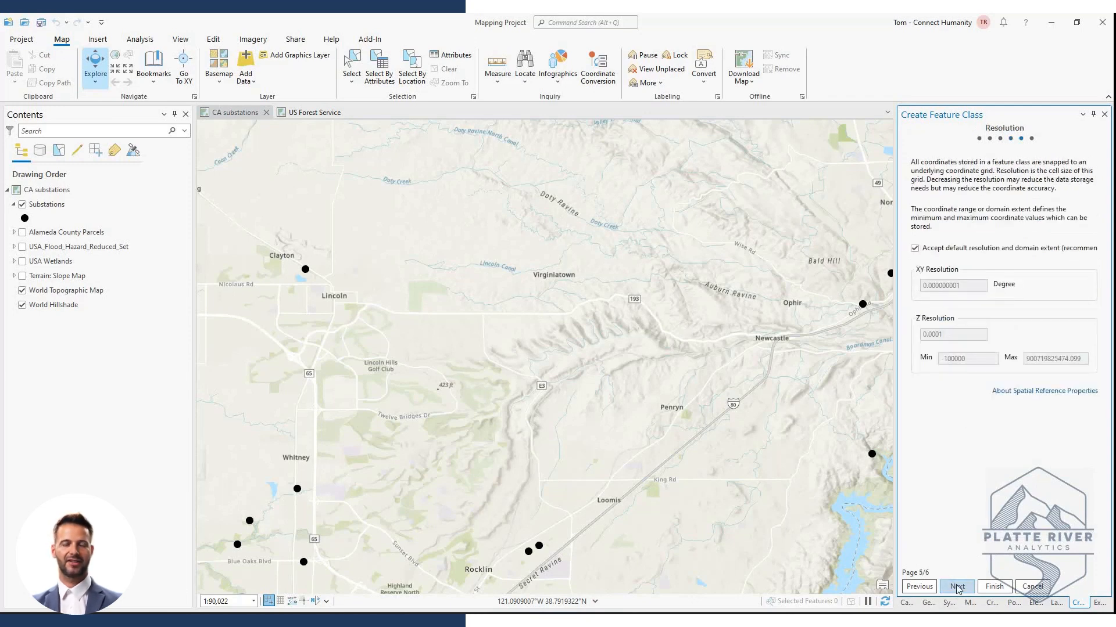
{"action": "left_click", "coordinate": [955, 587]}
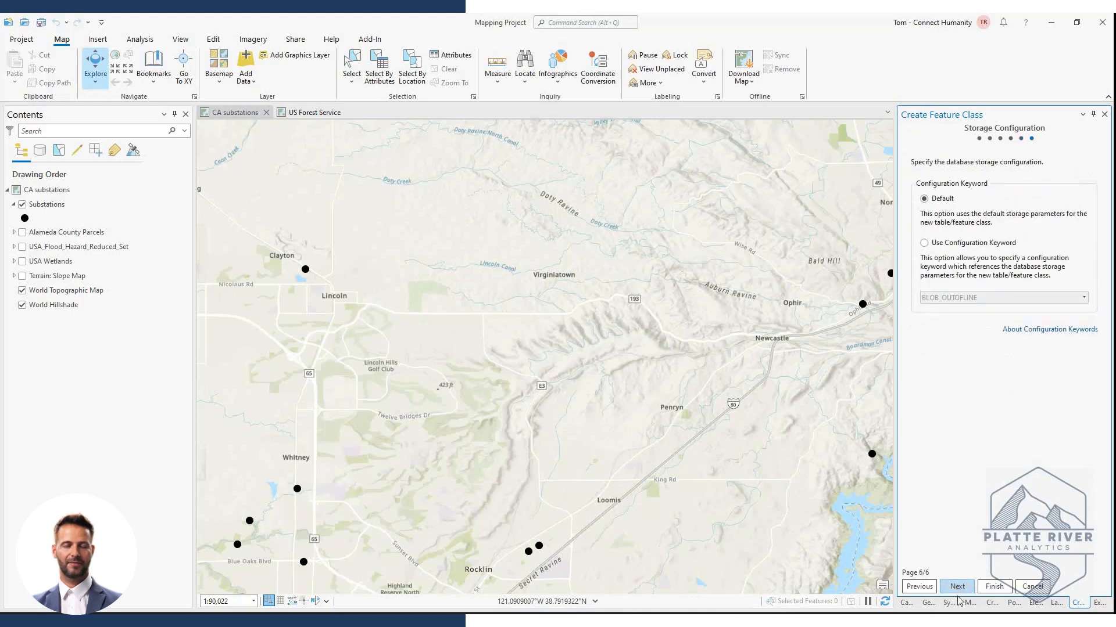
{"action": "left_click", "coordinate": [926, 588]}
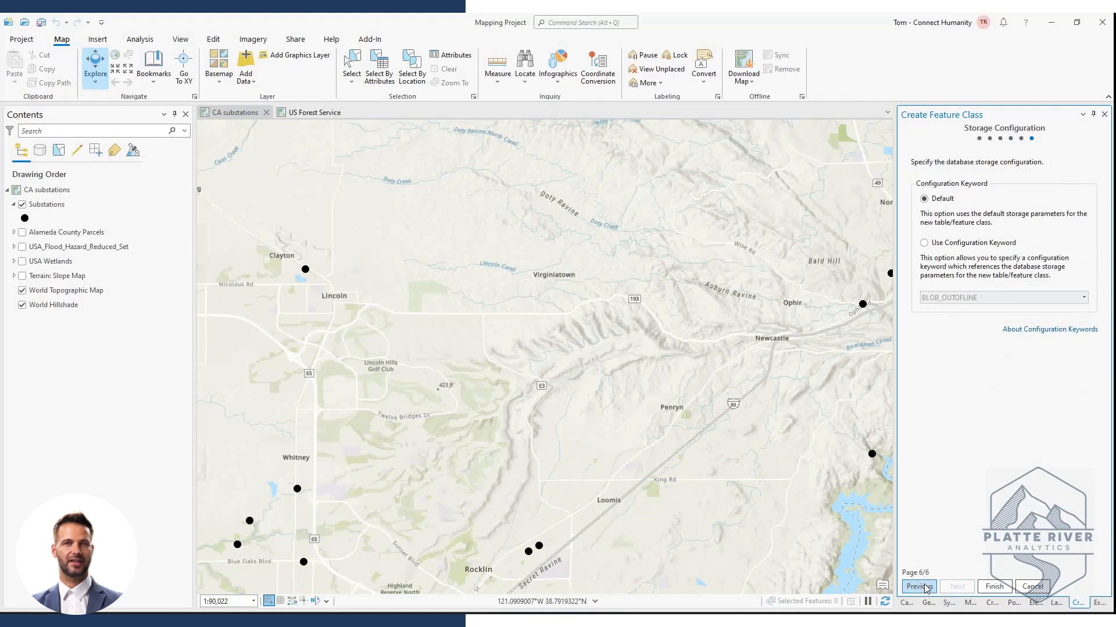
{"action": "left_click", "coordinate": [925, 588]}
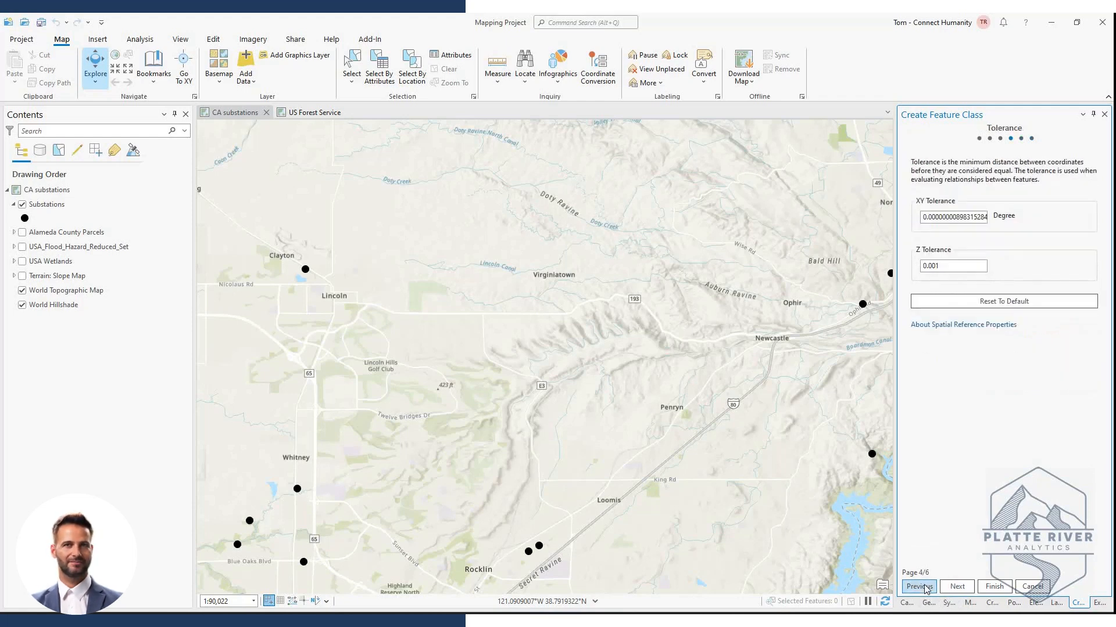
{"action": "left_click", "coordinate": [925, 588]}
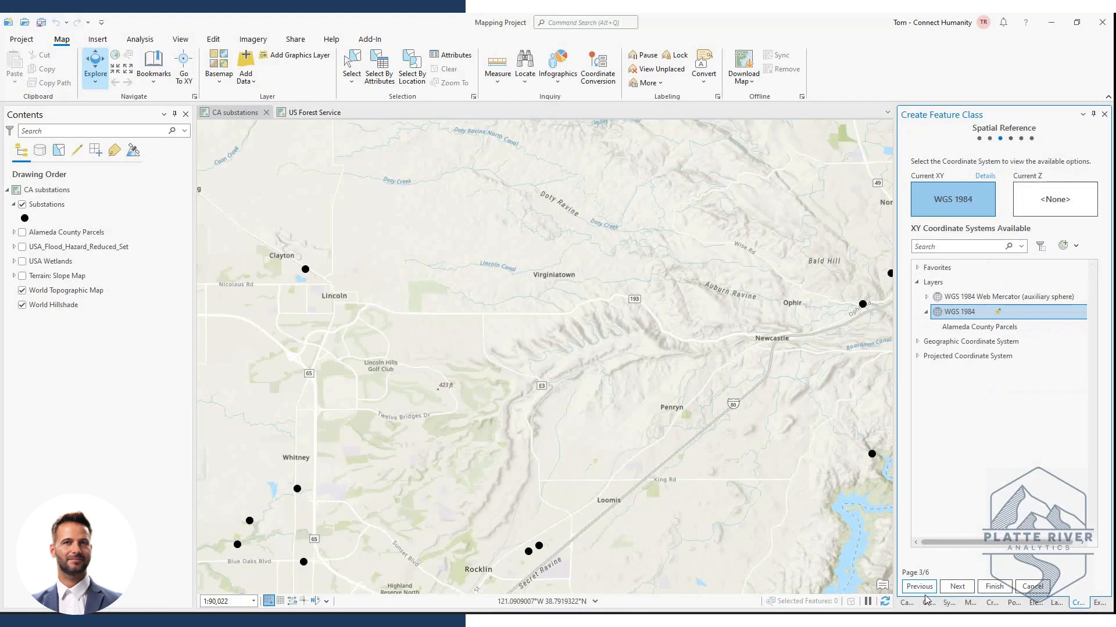
{"action": "left_click", "coordinate": [994, 587]}
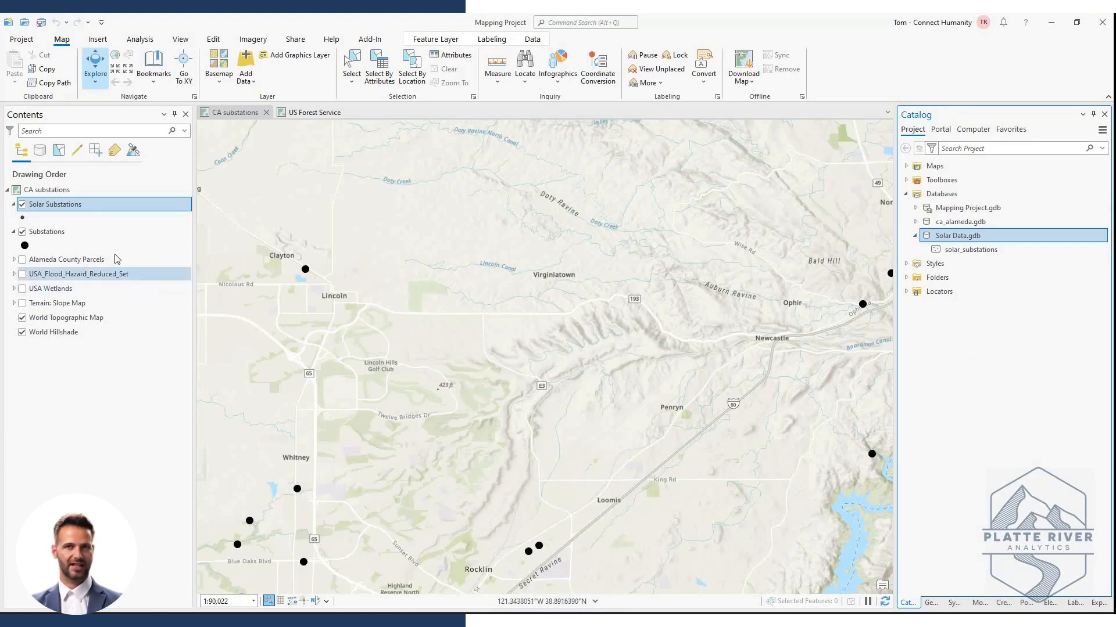
Look at the new Solar Substations layer, then refresh Solar Data.gdb and check its solar_substations feature class
{"action": "left_click", "coordinate": [64, 230]}
{"action": "left_click", "coordinate": [68, 208]}
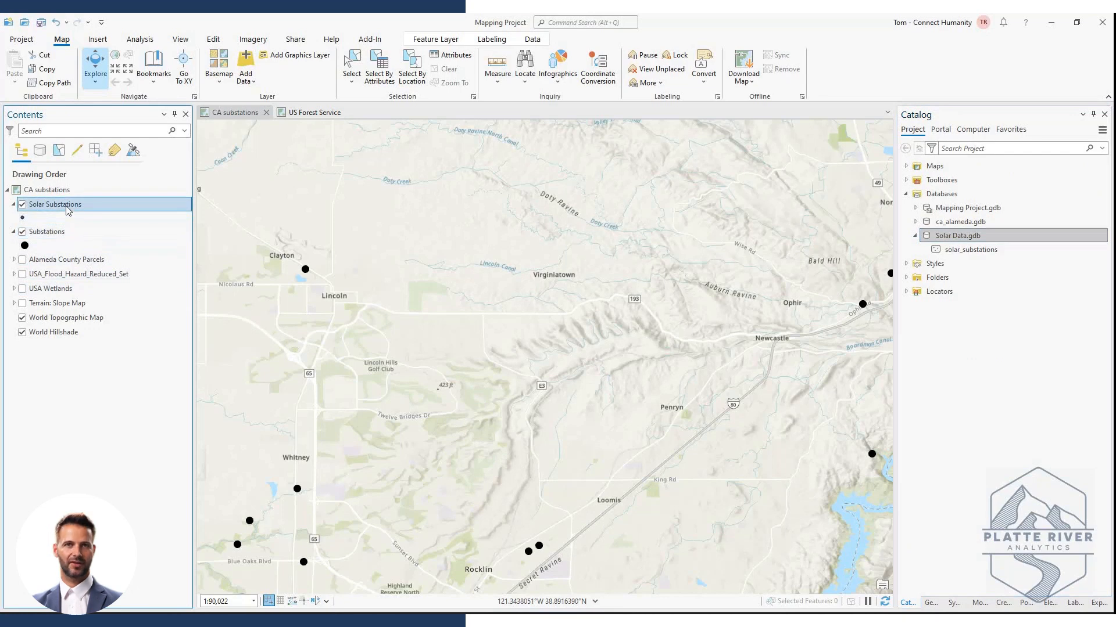
{"action": "left_click", "coordinate": [958, 237]}
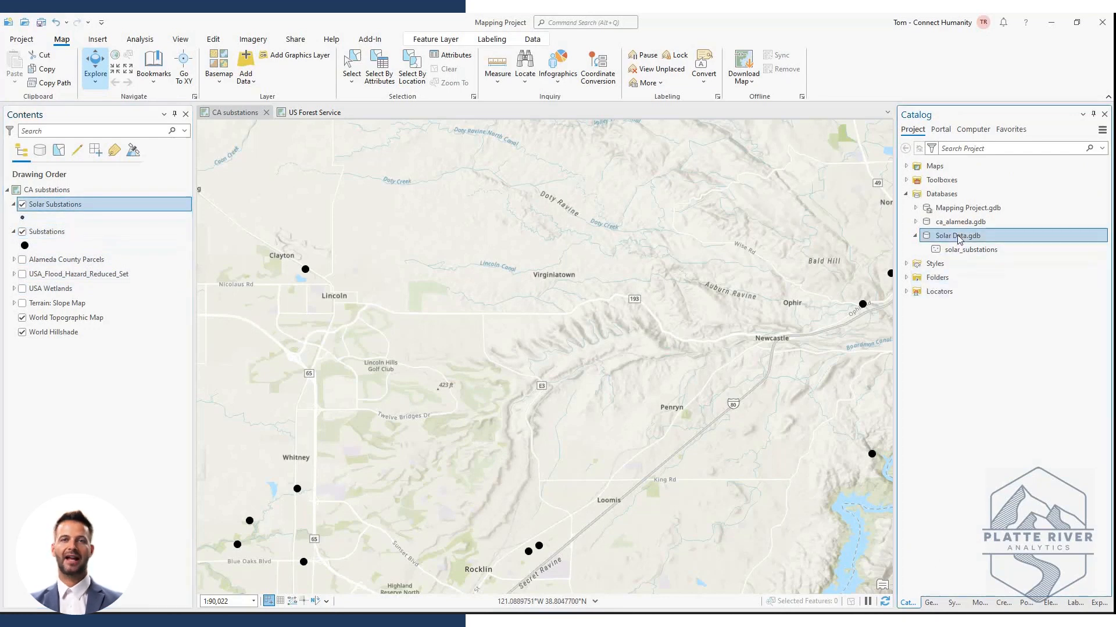
{"action": "right_click", "coordinate": [958, 237]}
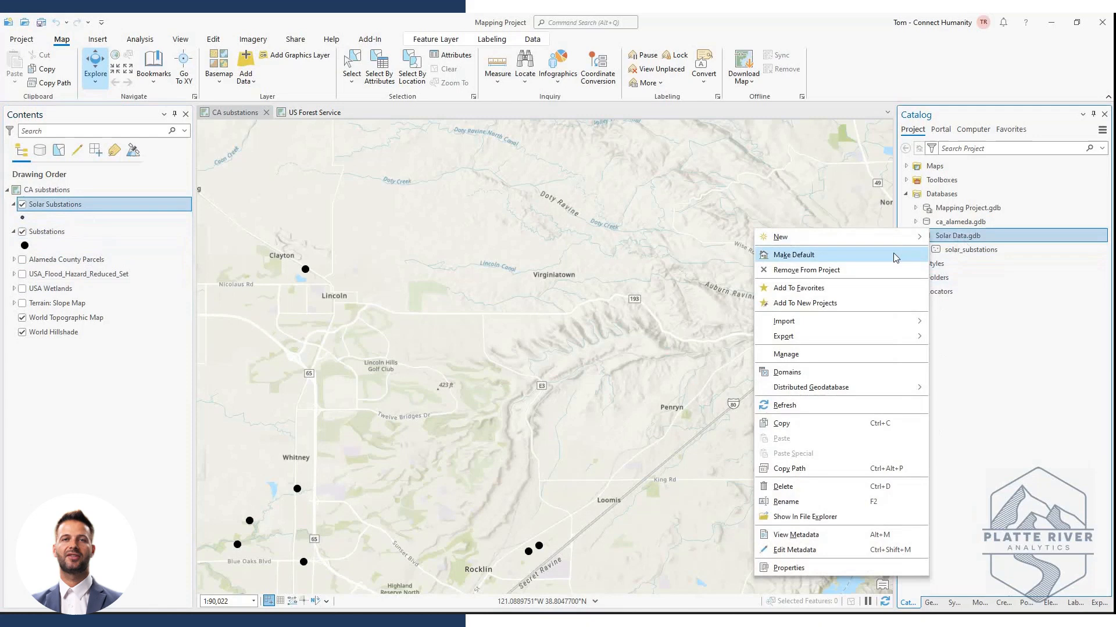
{"action": "left_click", "coordinate": [813, 406]}
{"action": "left_click", "coordinate": [978, 251]}
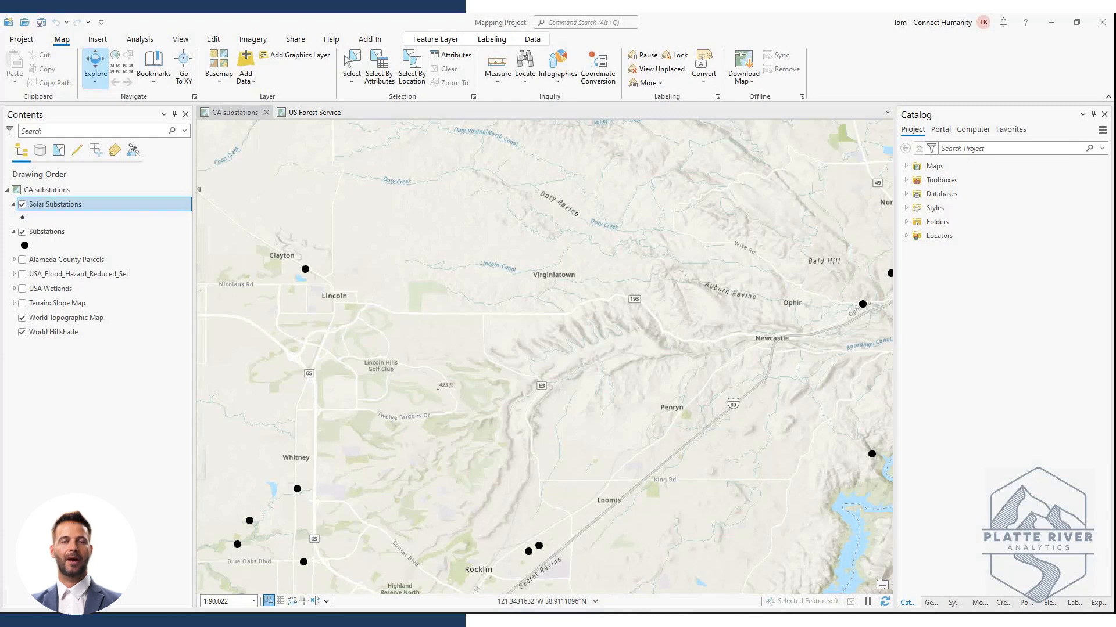
Expand the project's Folders and start adding a new folder connection
{"action": "left_click", "coordinate": [935, 224]}
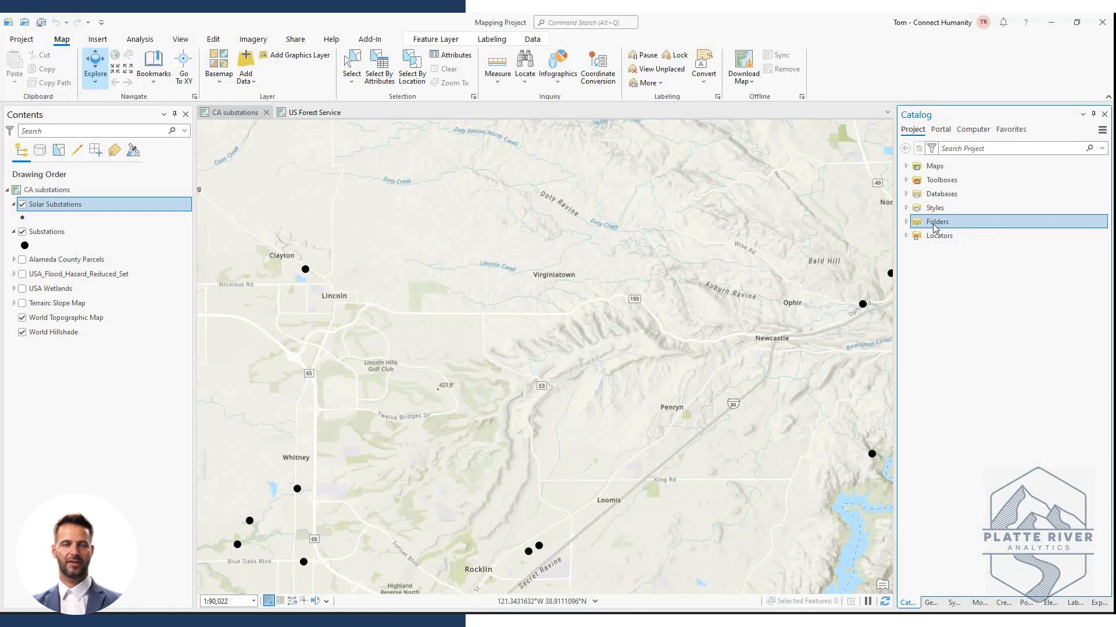
{"action": "left_click", "coordinate": [906, 222]}
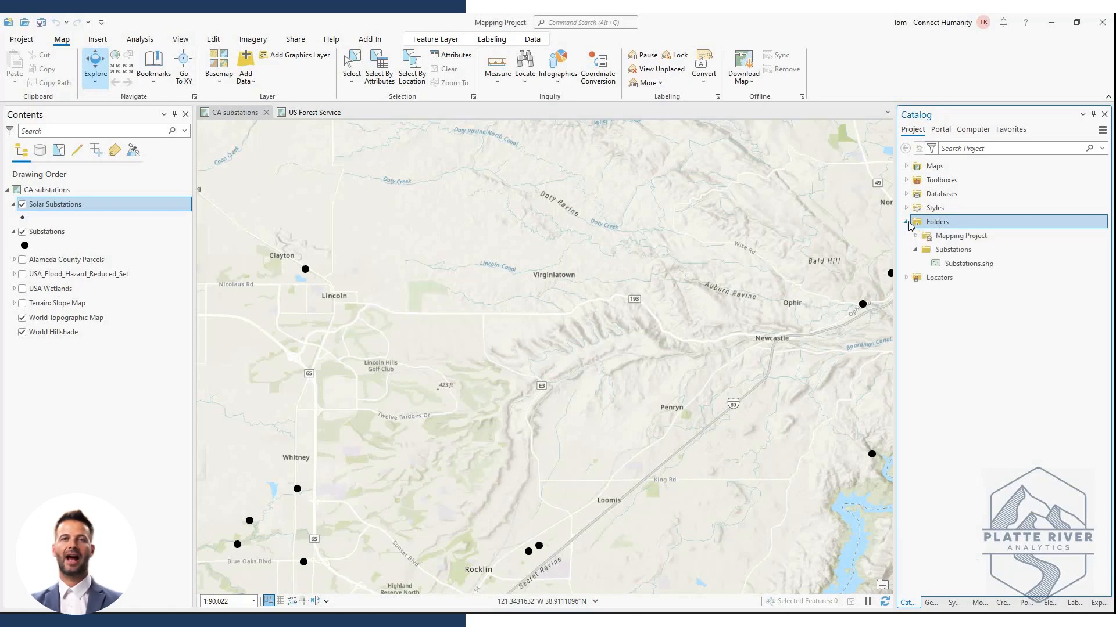
{"action": "right_click", "coordinate": [939, 226]}
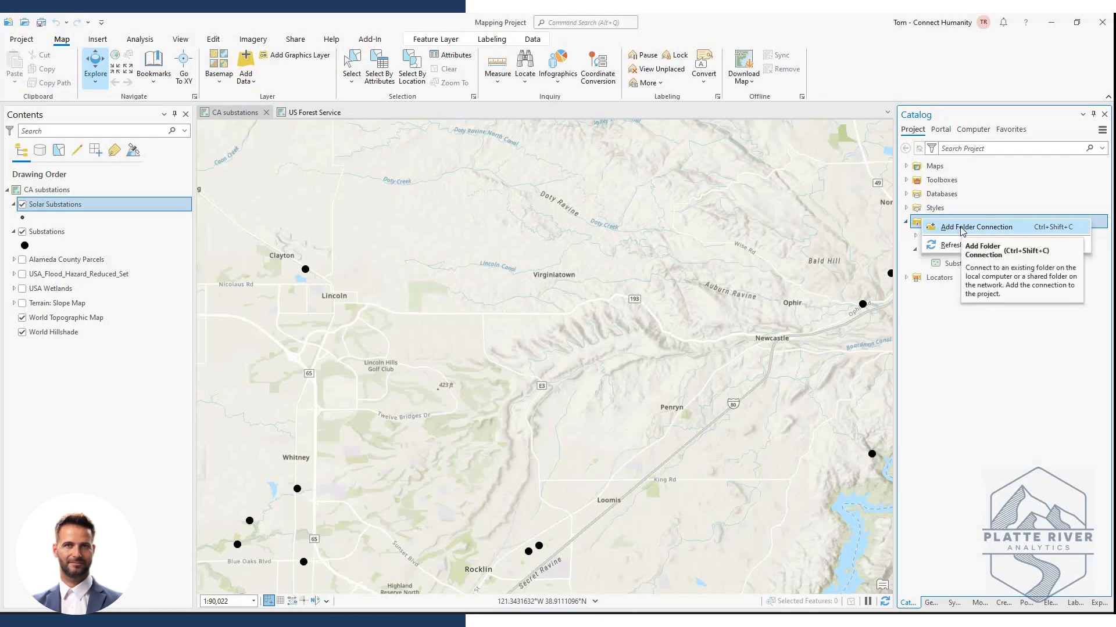
{"action": "left_click", "coordinate": [960, 228]}
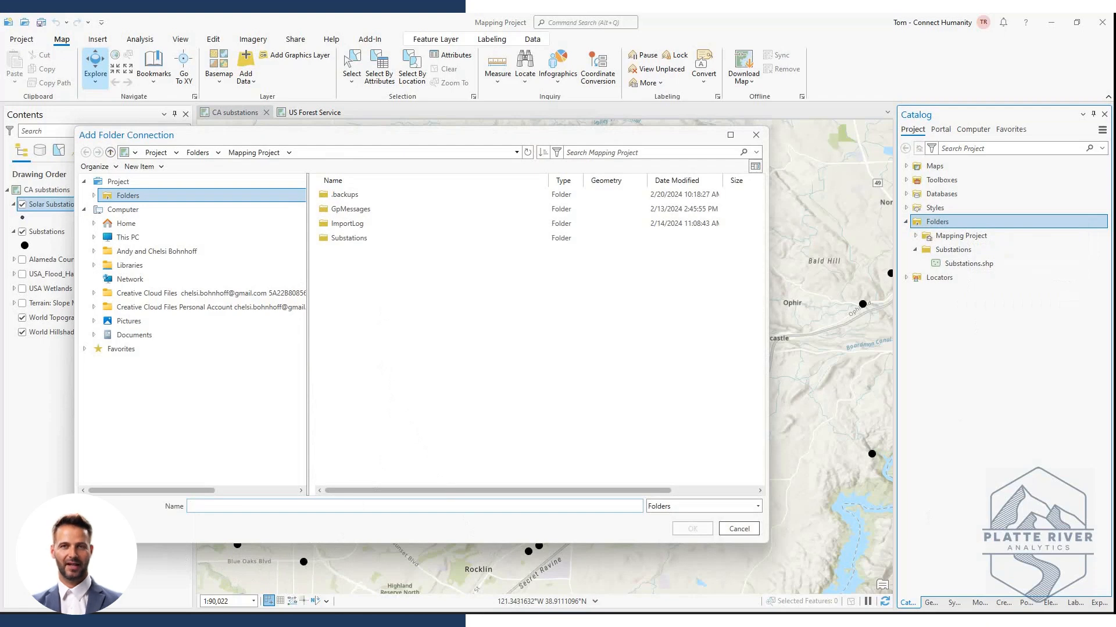
Copy the path G:\Shared drives\Platte River Projects\Platte River Data\Data from File Explorer and browse to it in the Add Folder Connection dialog
{"action": "left_click", "coordinate": [564, 526]}
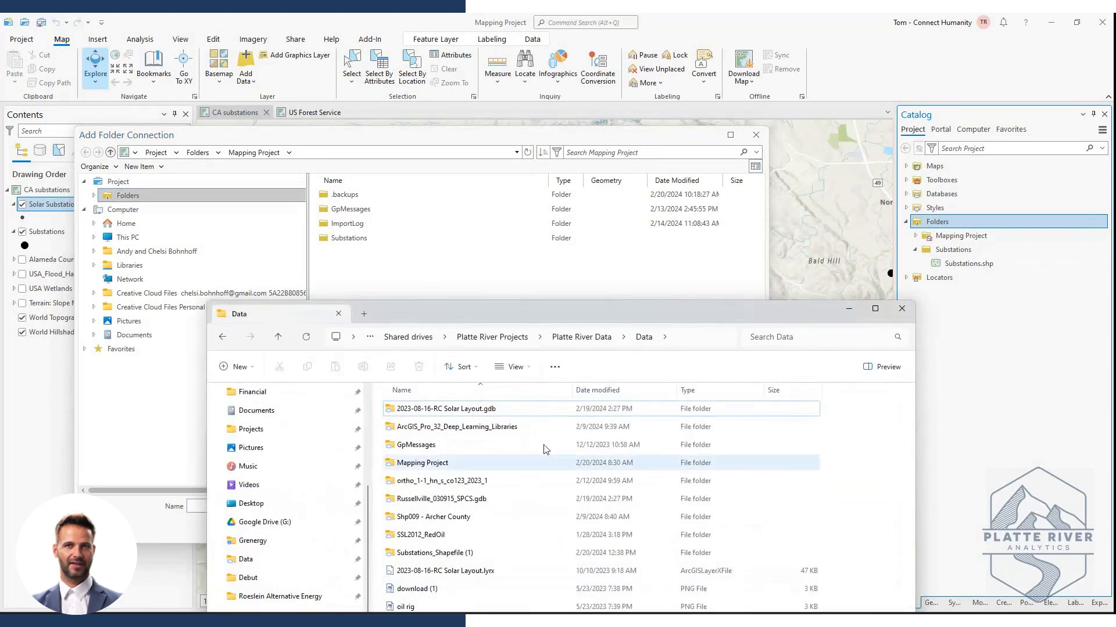
{"action": "left_click", "coordinate": [710, 344]}
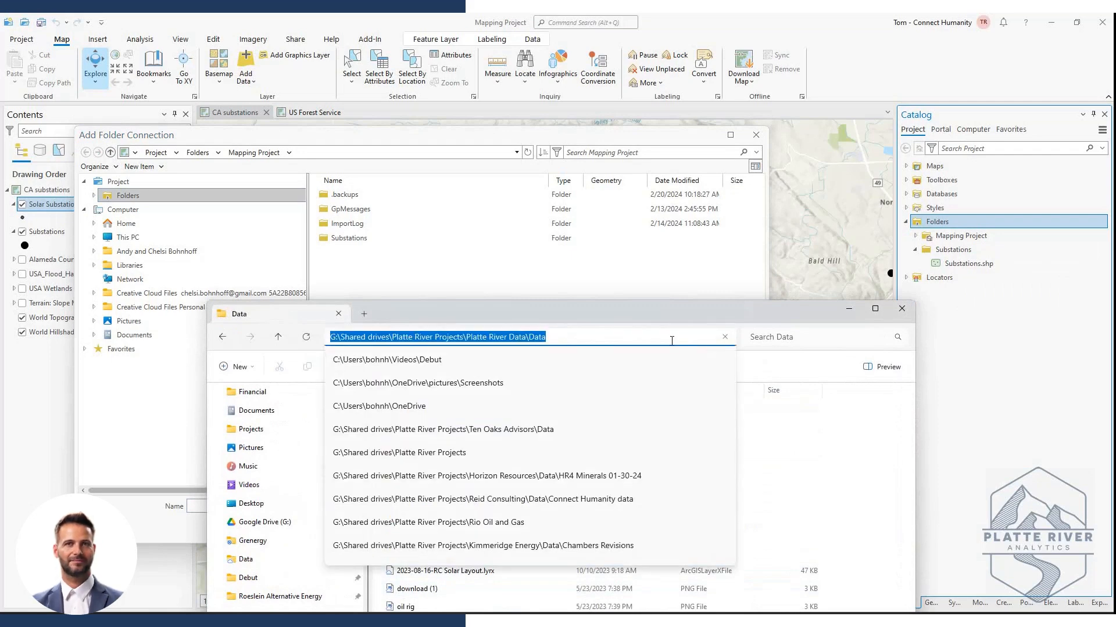
{"action": "left_click", "coordinate": [536, 140]}
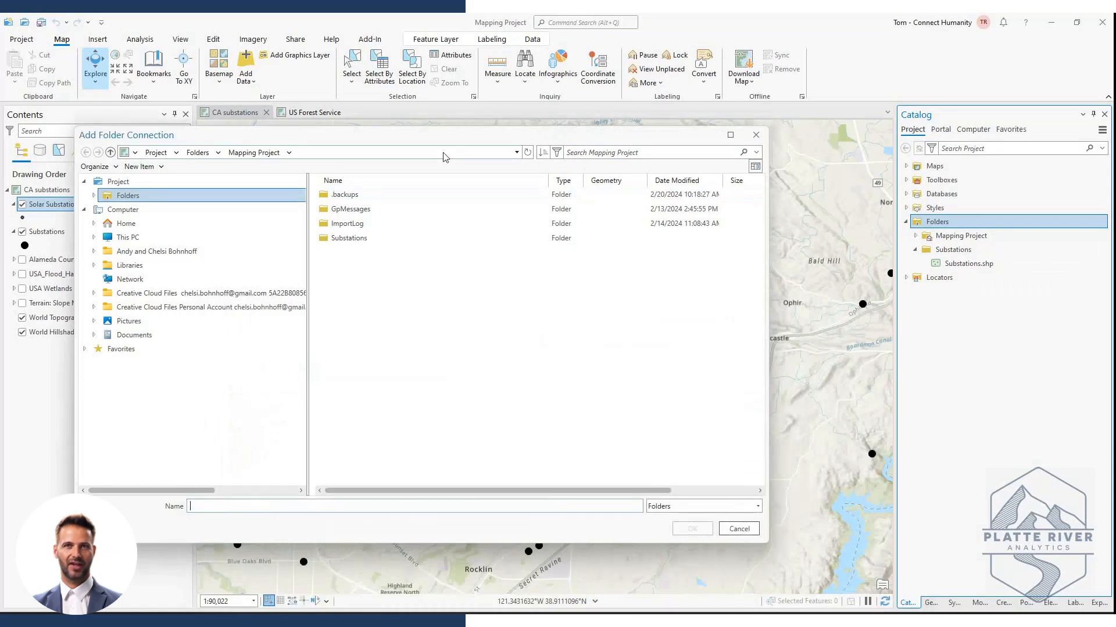
{"action": "left_click", "coordinate": [445, 152]}
{"action": "key", "text": "ctrl+v"}
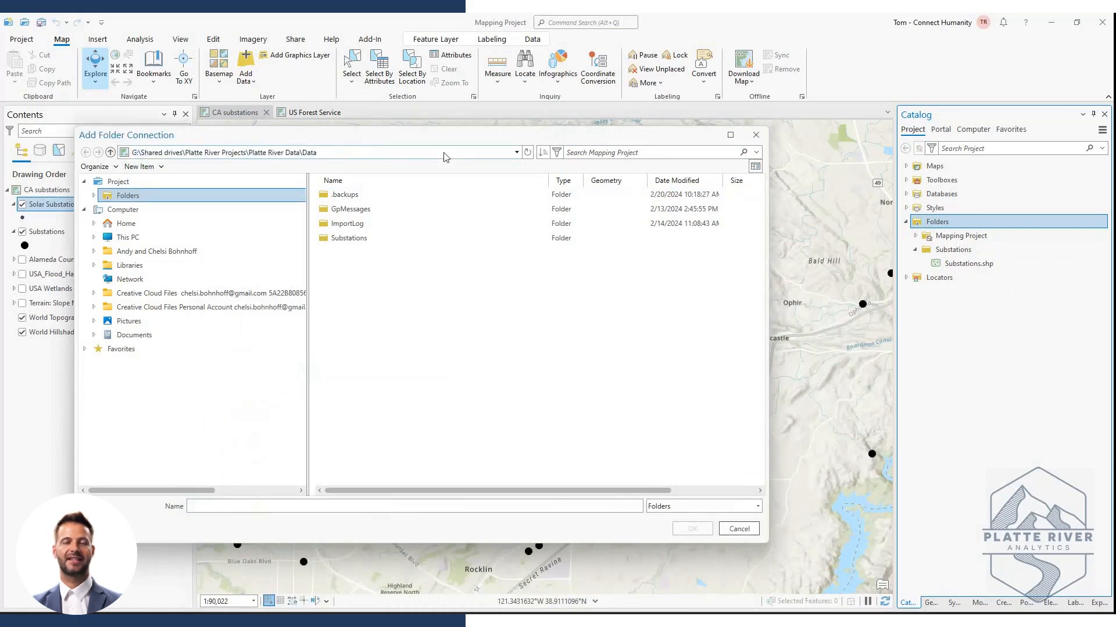
{"action": "key", "text": "Return"}
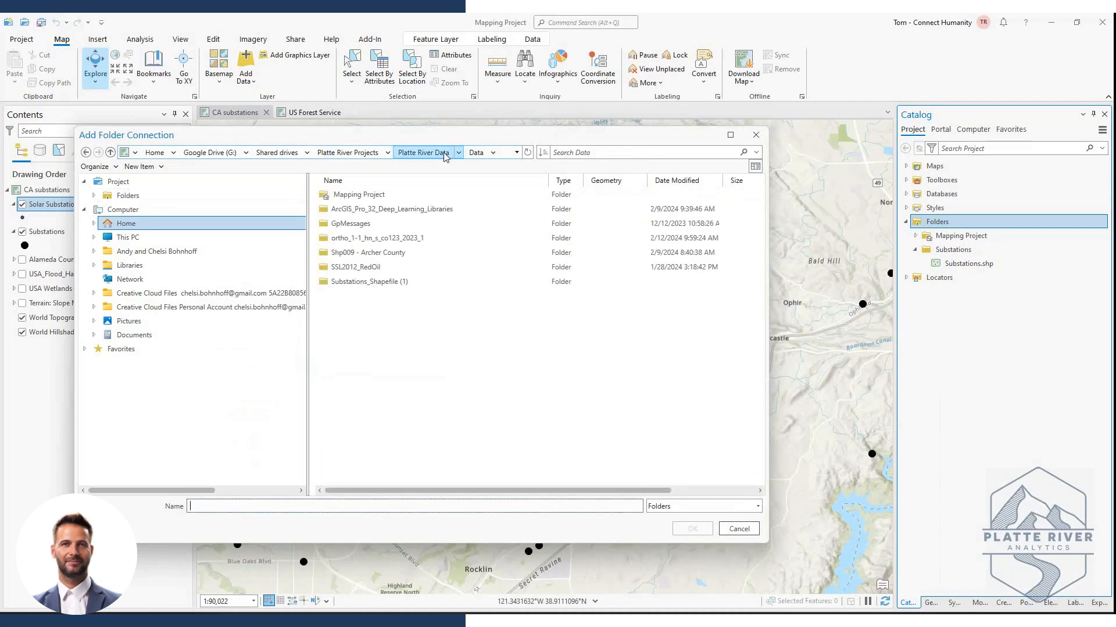
Connect the Shp009 - Archer County folder to the project and expand it to list its shapefiles
{"action": "left_click", "coordinate": [386, 254]}
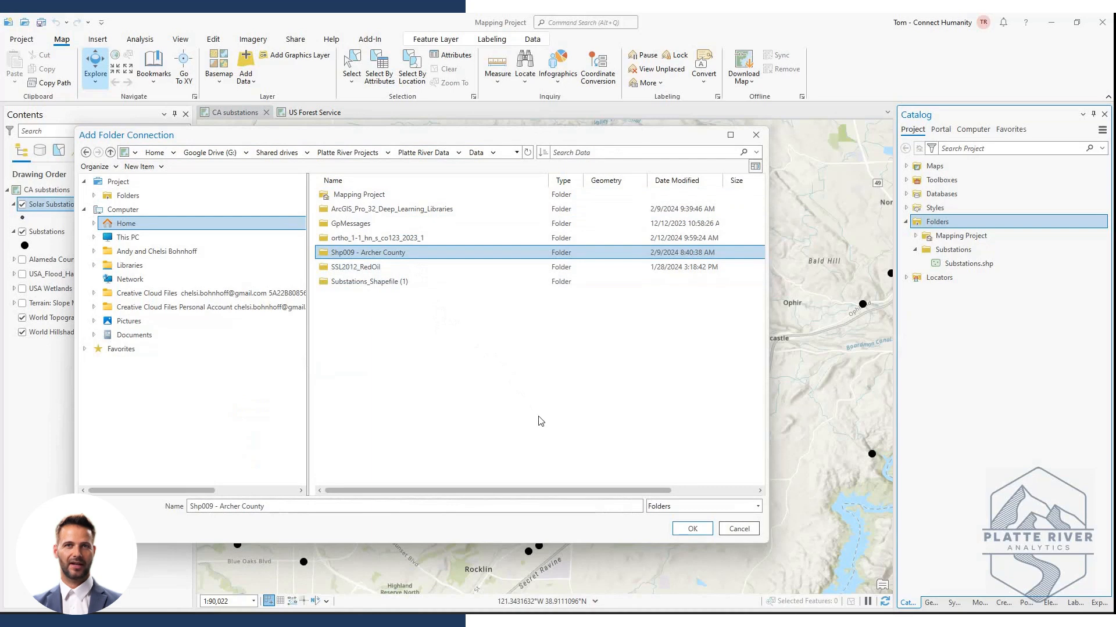
{"action": "left_click", "coordinate": [694, 533]}
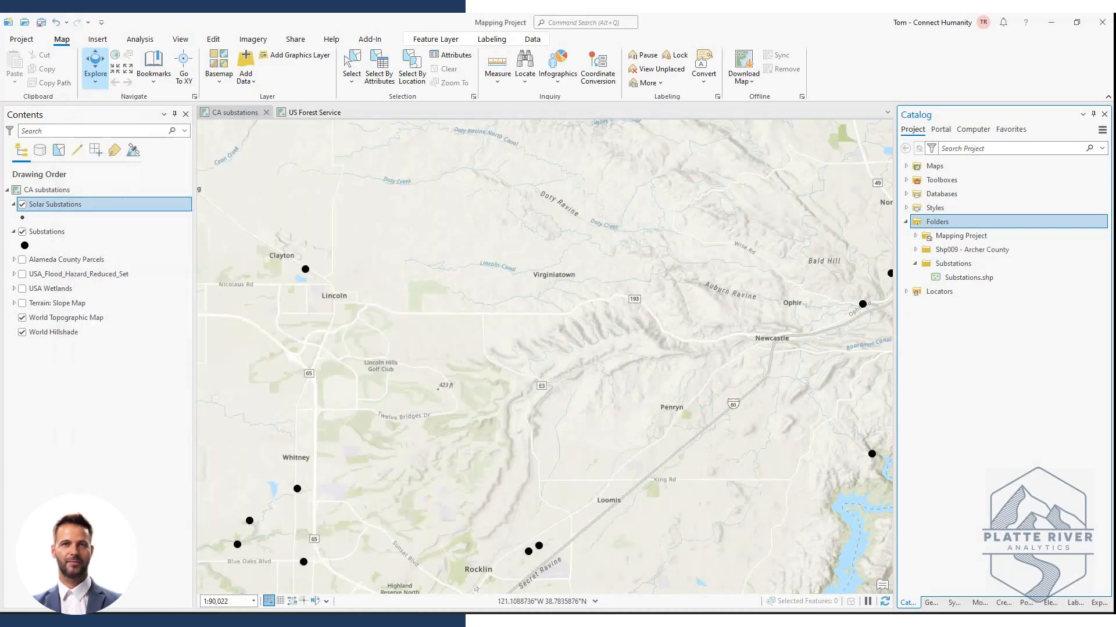
{"action": "left_click", "coordinate": [915, 263]}
{"action": "left_click", "coordinate": [916, 250]}
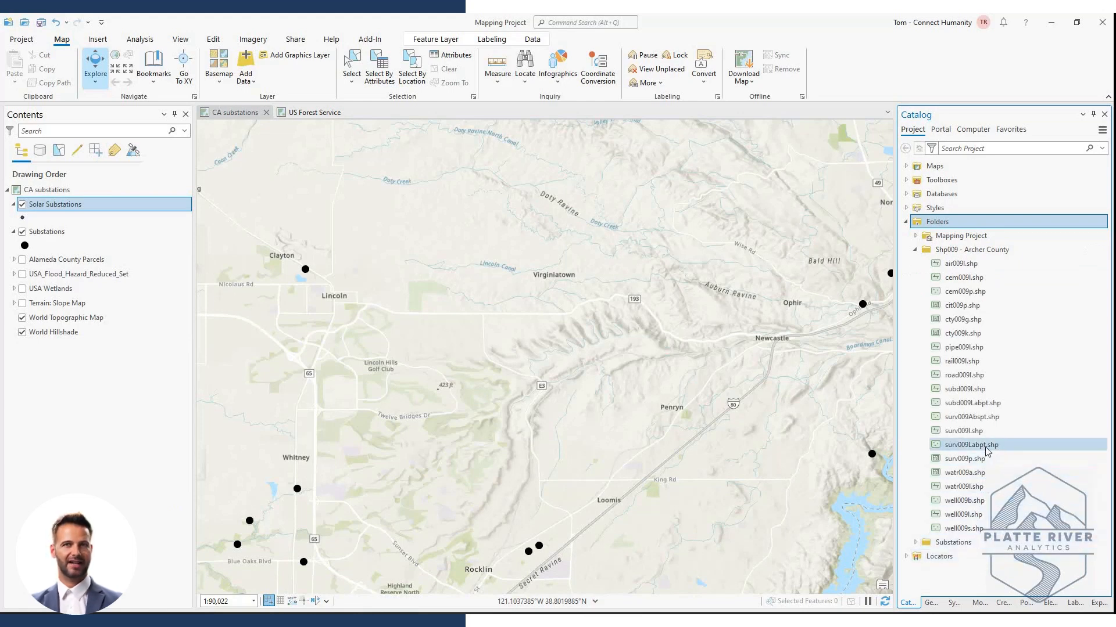
Add the rail009l.shp shapefile from the Shp009 - Archer County folder to the CA substations map
{"action": "mouse_move", "coordinate": [986, 451]}
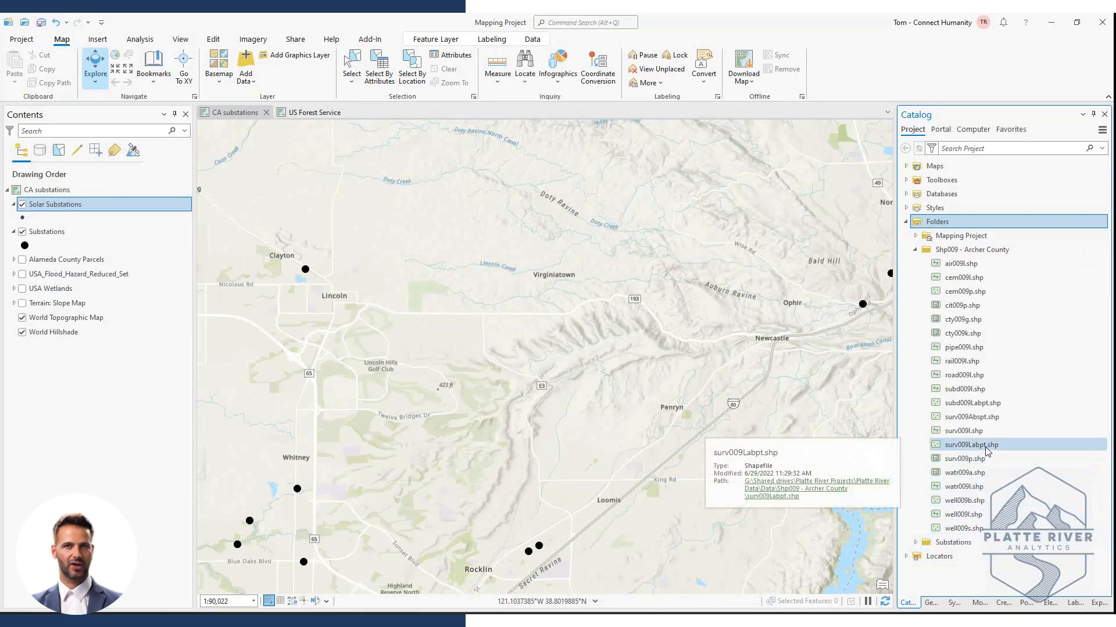
{"action": "mouse_move", "coordinate": [980, 348]}
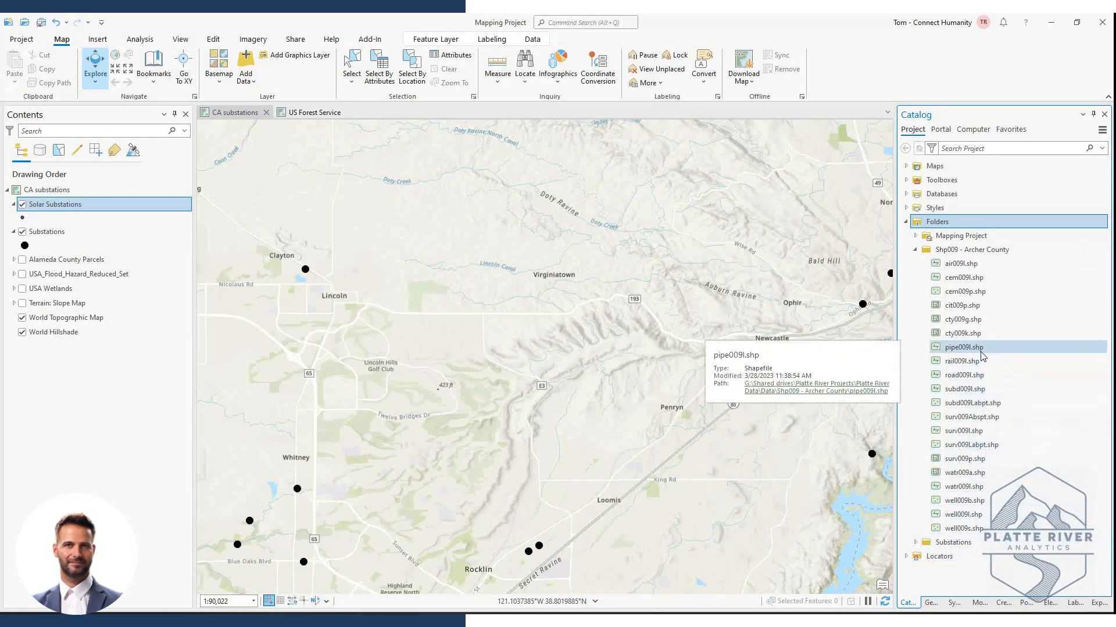
{"action": "left_click_drag", "start_coordinate": [980, 362], "coordinate": [830, 364]}
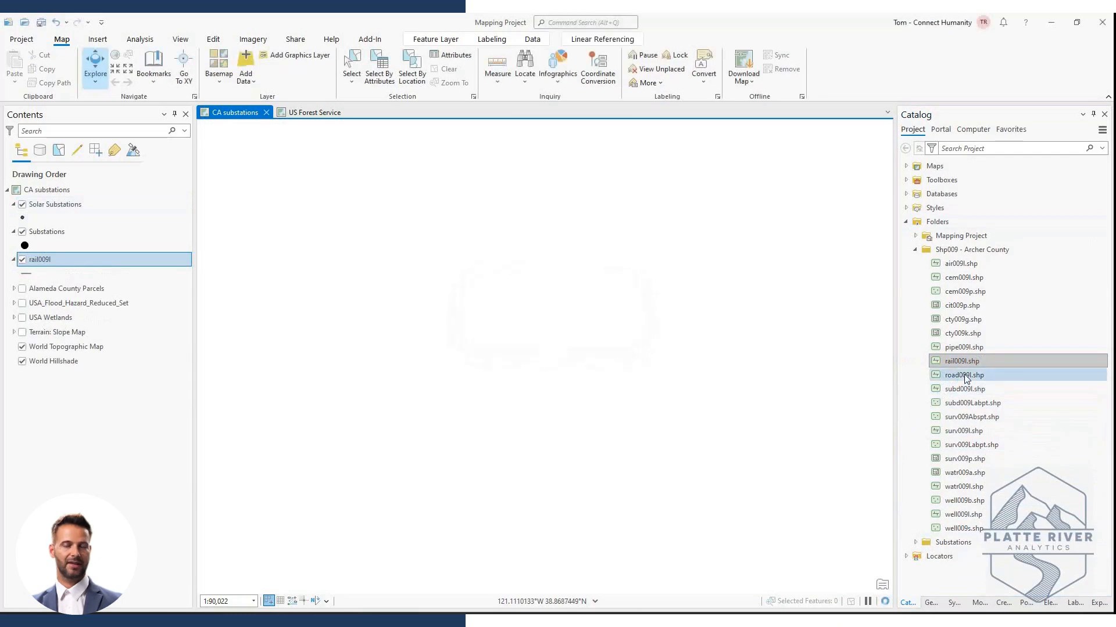
Switch to File Explorer and open the Shp009 - Archer County folder that contains road009l.shp
{"action": "left_click", "coordinate": [965, 376]}
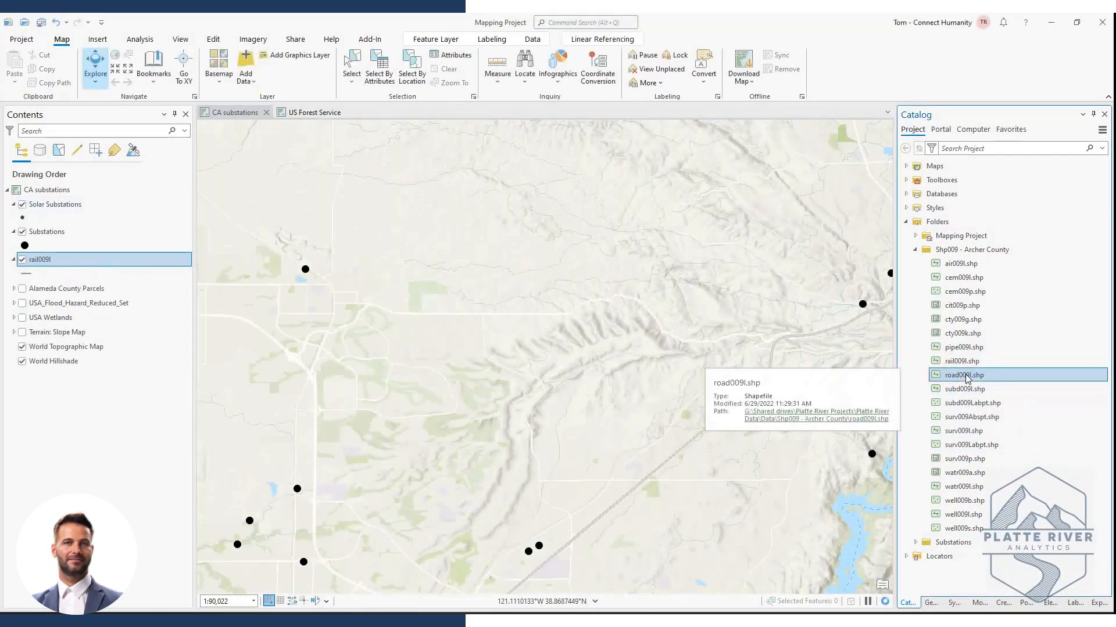
{"action": "right_click", "coordinate": [966, 378]}
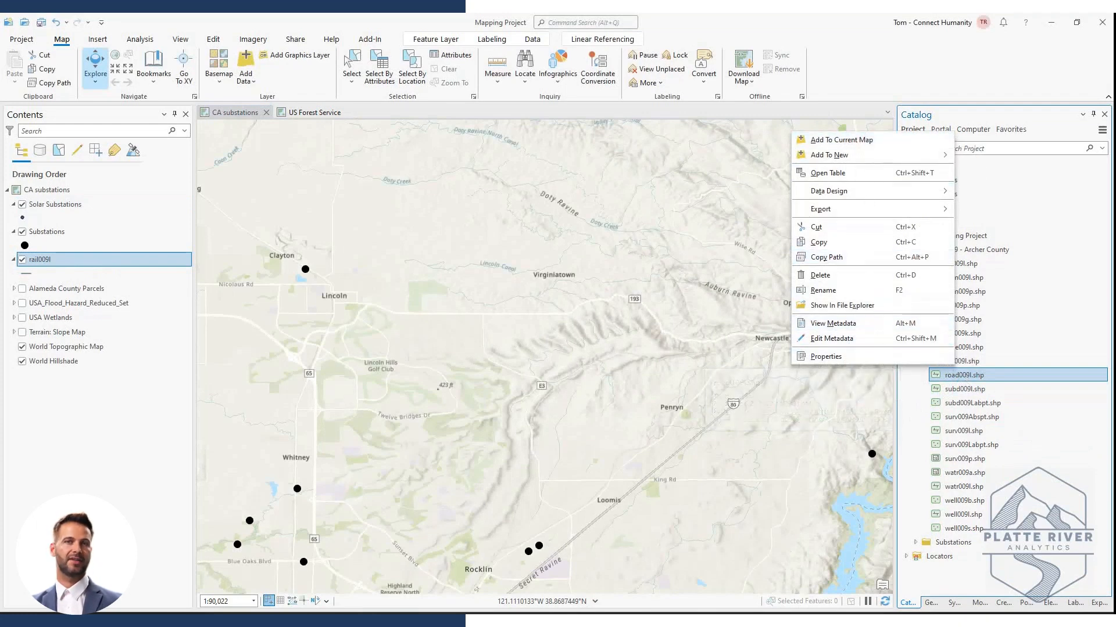
{"action": "left_click", "coordinate": [842, 306]}
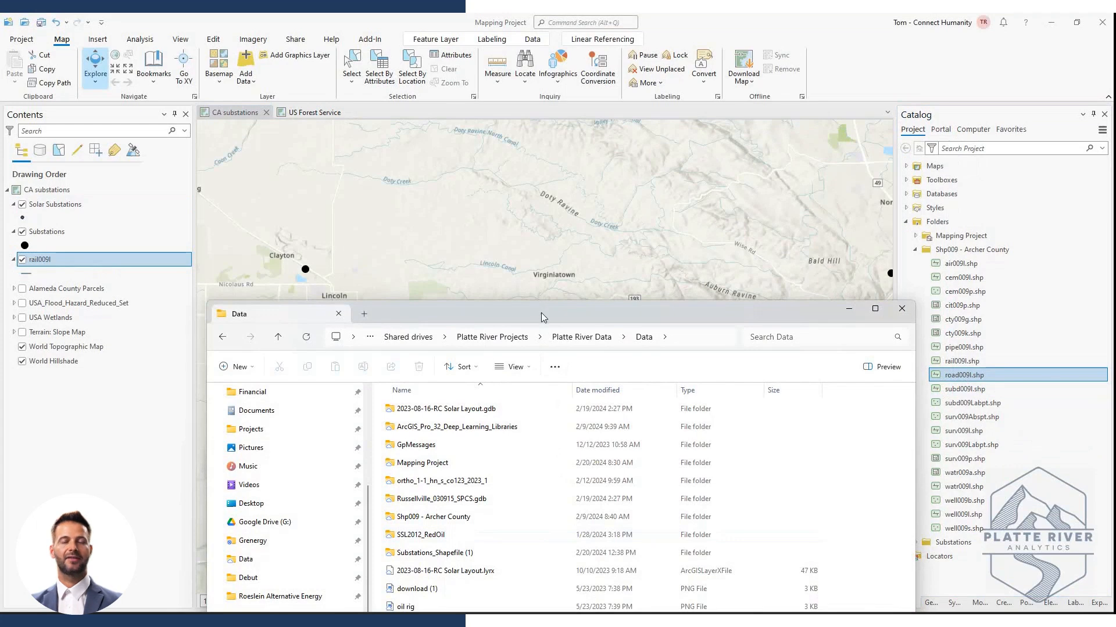
{"action": "left_click_drag", "start_coordinate": [542, 312], "coordinate": [677, 234]}
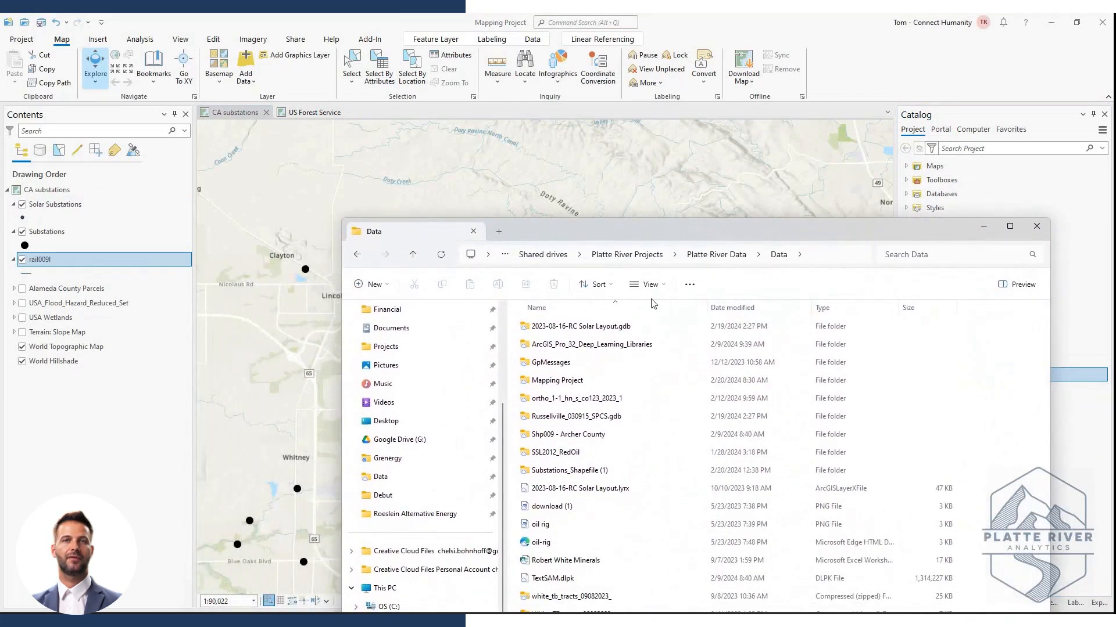
{"action": "double_click", "coordinate": [585, 436]}
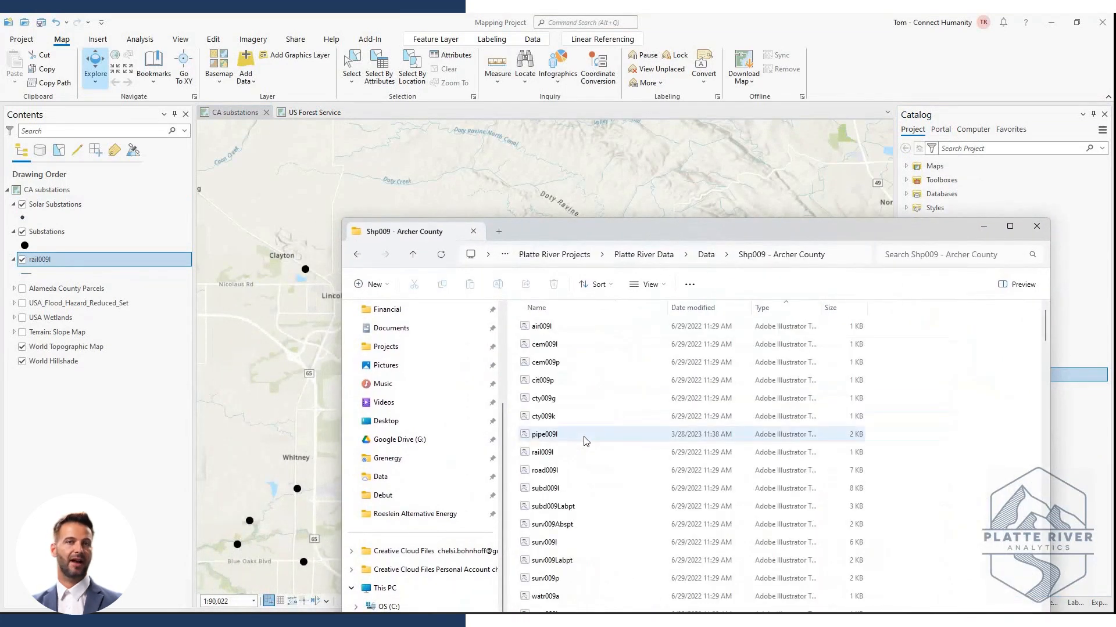
Find road009l.shp among the files sorted by type in File Explorer and add it to the CA substations map
{"action": "left_click", "coordinate": [780, 309]}
{"action": "left_click", "coordinate": [779, 309]}
{"action": "left_click_drag", "start_coordinate": [698, 231], "coordinate": [732, 136]}
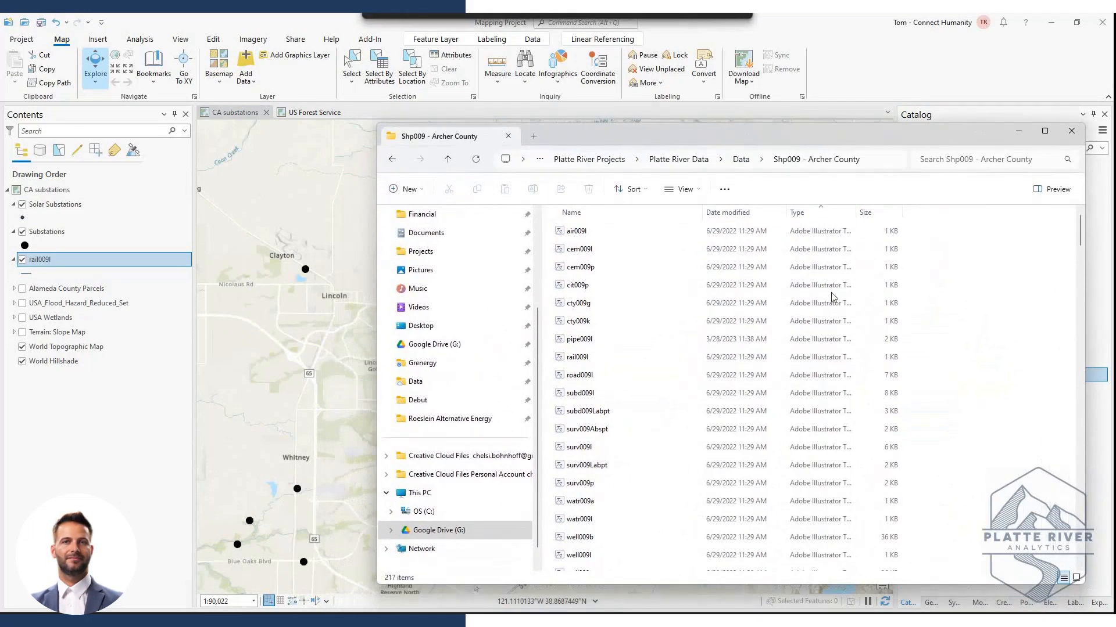
{"action": "scroll", "coordinate": [835, 386], "scroll_direction": "down", "scroll_amount": 20}
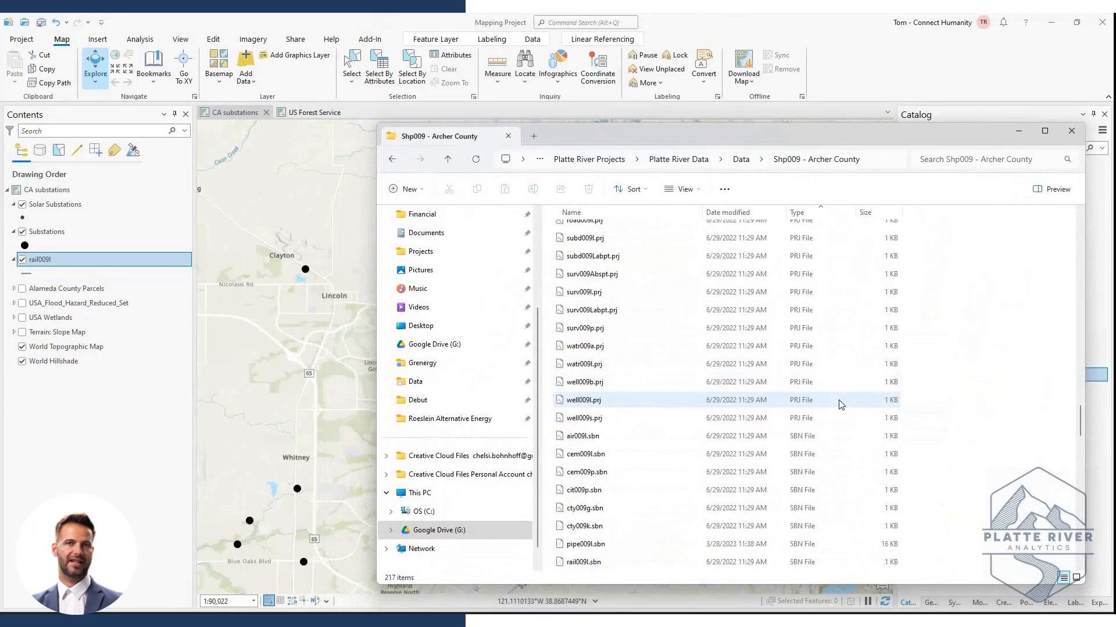
{"action": "scroll", "coordinate": [813, 404], "scroll_direction": "down", "scroll_amount": 6}
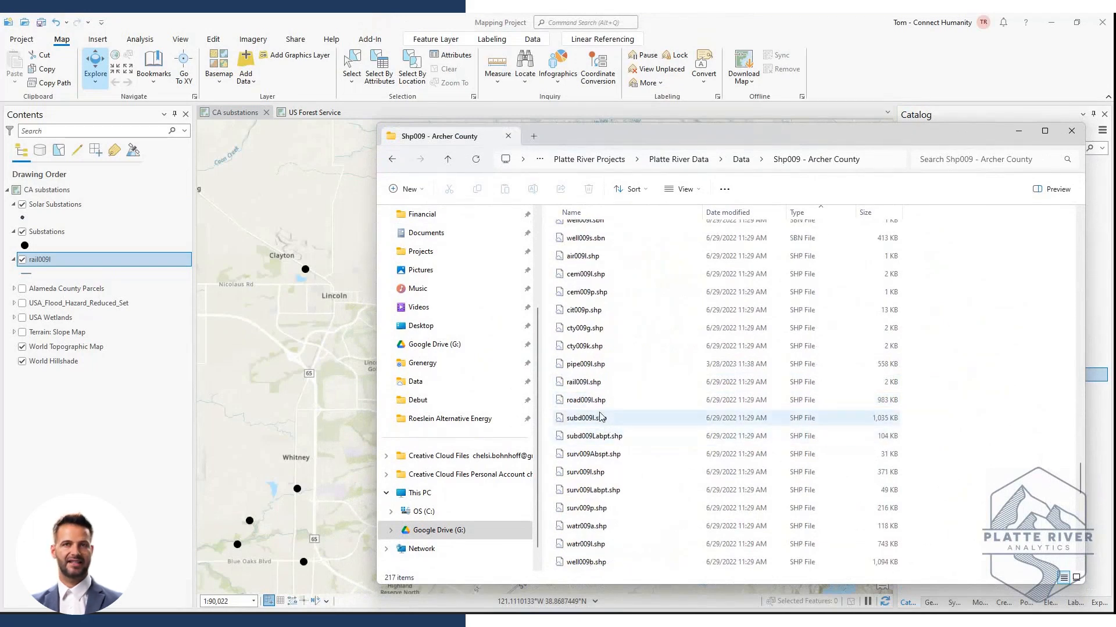
{"action": "left_click_drag", "start_coordinate": [602, 405], "coordinate": [337, 381]}
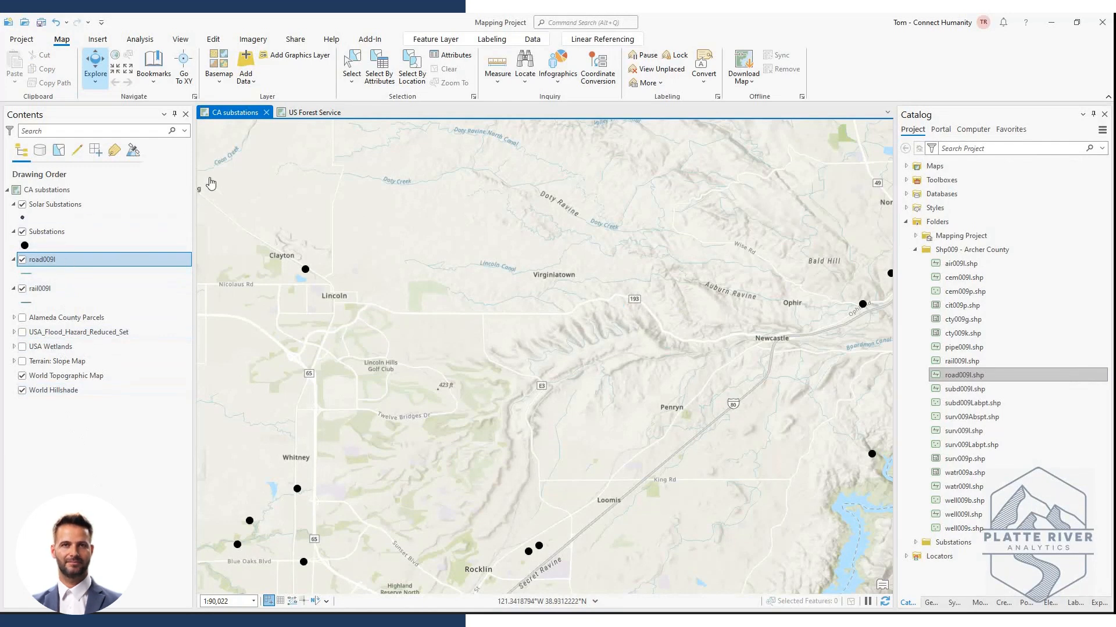
Add Substations.shp from the Substations_Shapefile (1) folder to the map using Add Data
{"action": "left_click", "coordinate": [252, 84]}
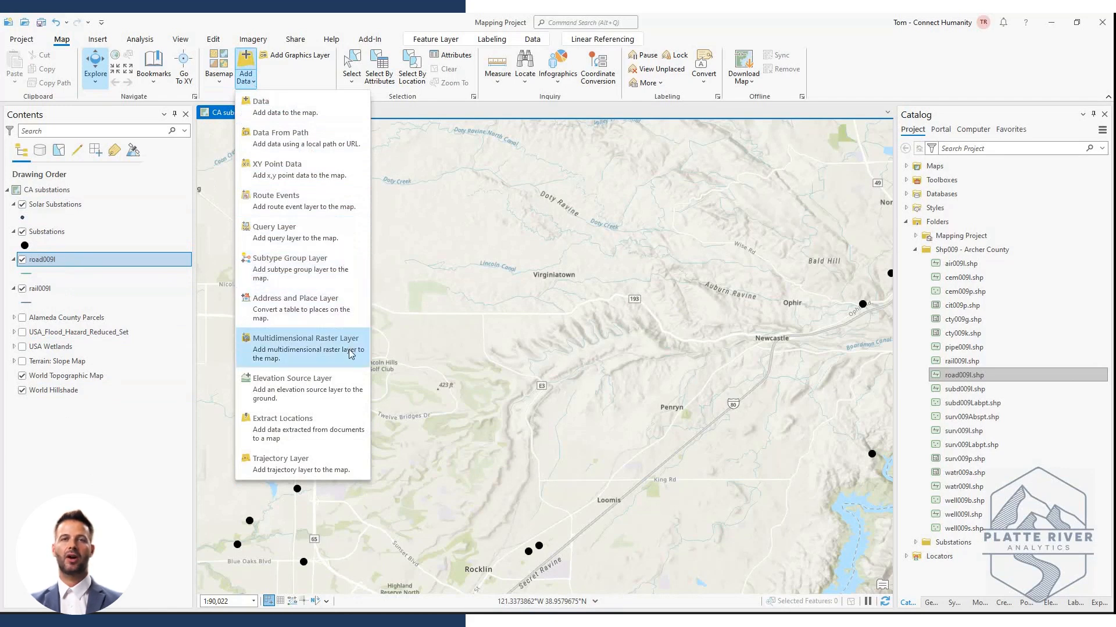
{"action": "left_click", "coordinate": [336, 111]}
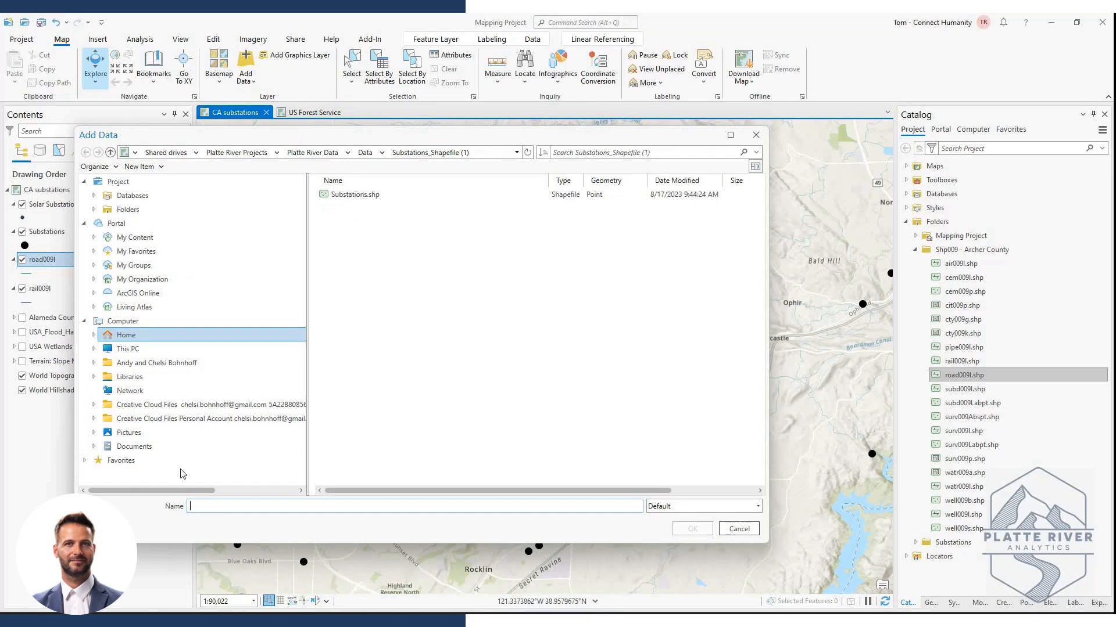
{"action": "left_click", "coordinate": [381, 195]}
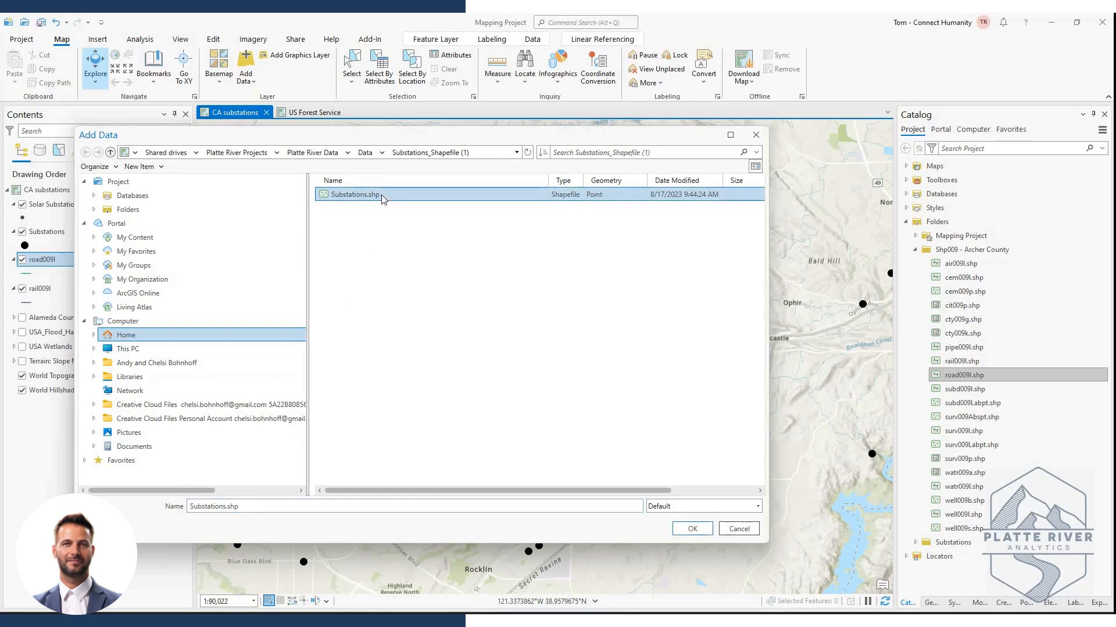
{"action": "left_click", "coordinate": [693, 530]}
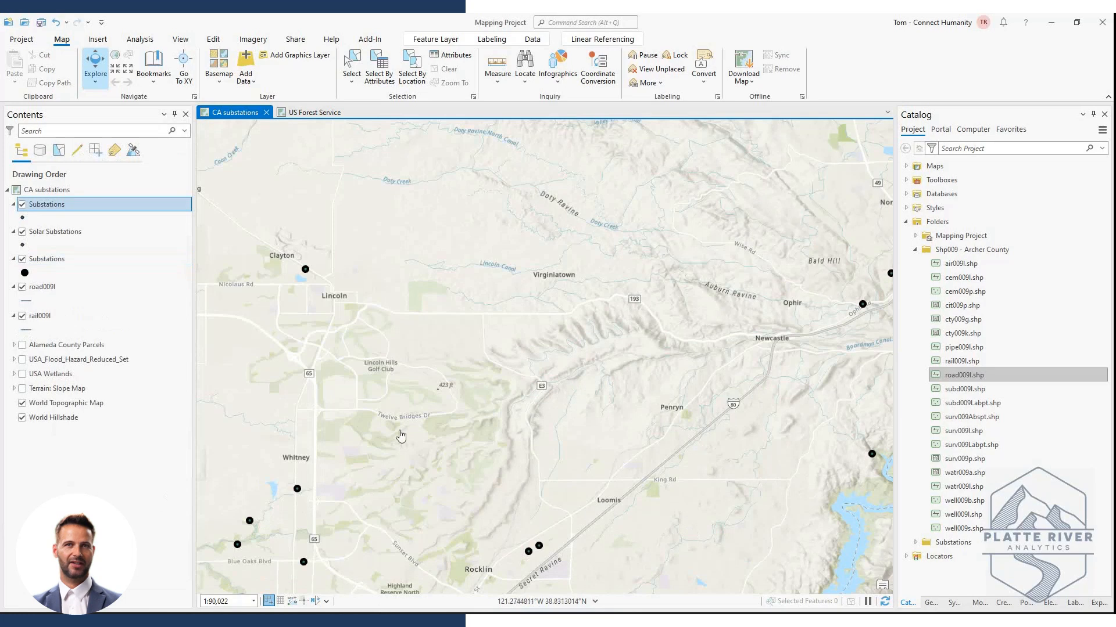
{"action": "left_click", "coordinate": [102, 233]}
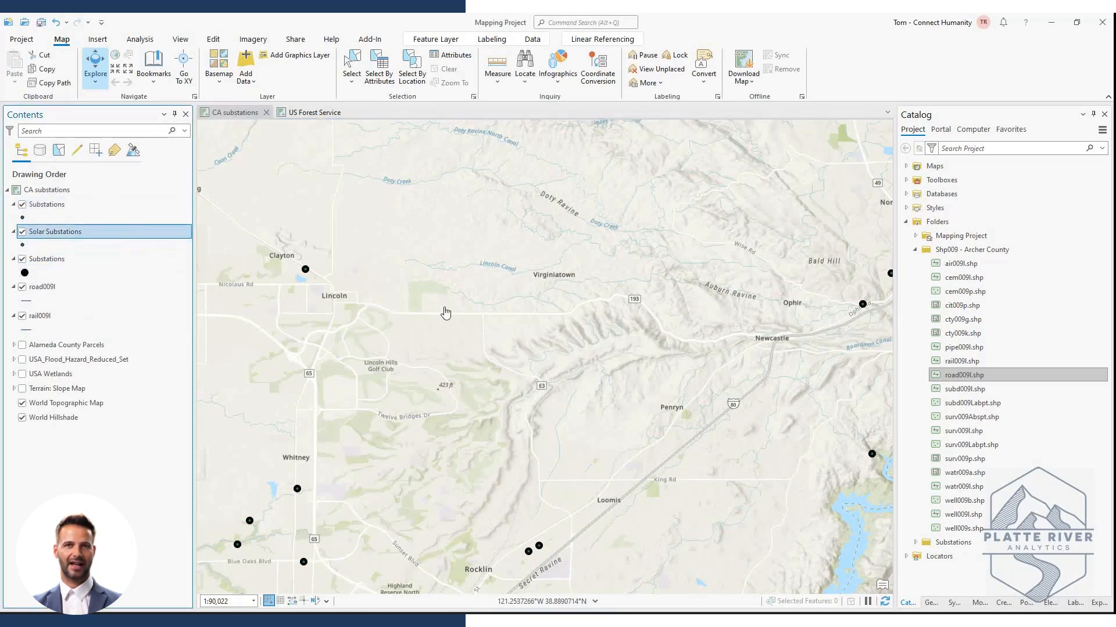
{"action": "left_click", "coordinate": [958, 250]}
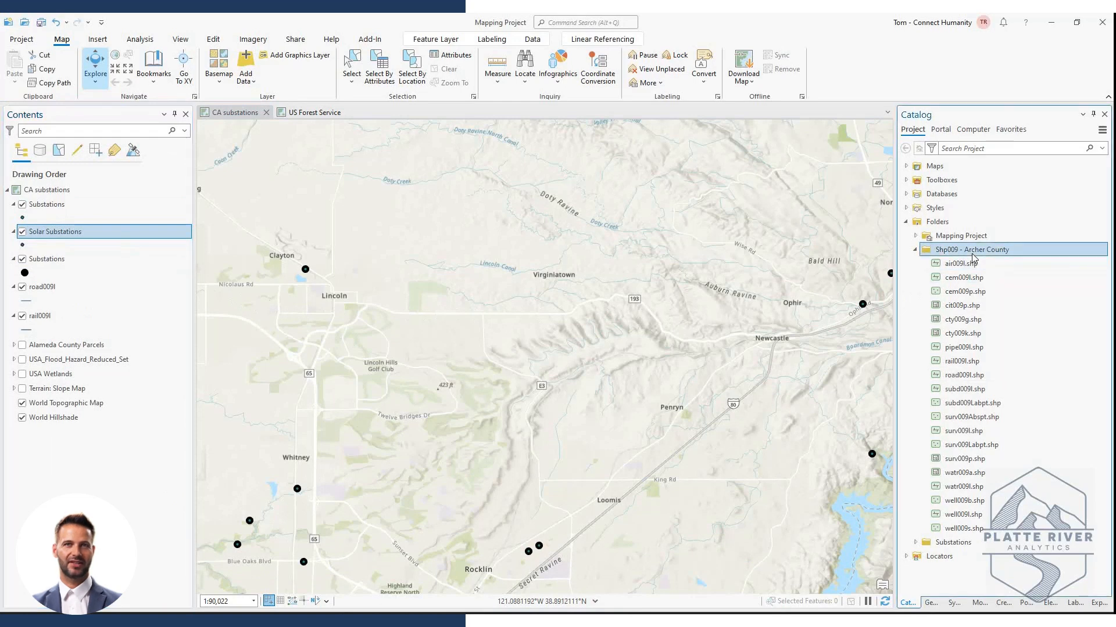